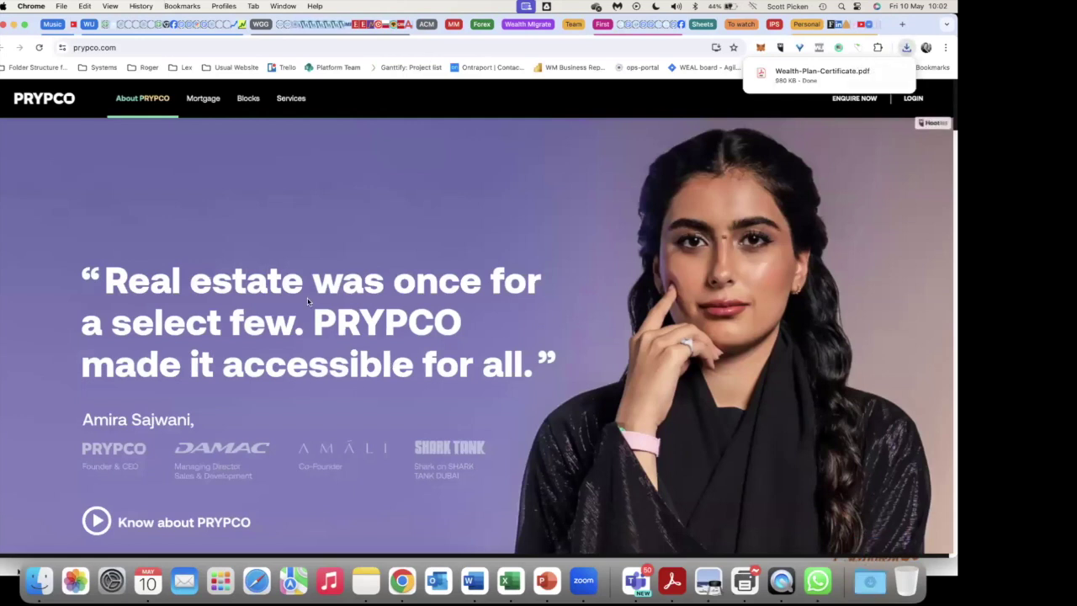
Step: Open the downloaded Wealth Plan Certificate PDF from Chrome's downloads list
click(907, 48)
click(907, 48)
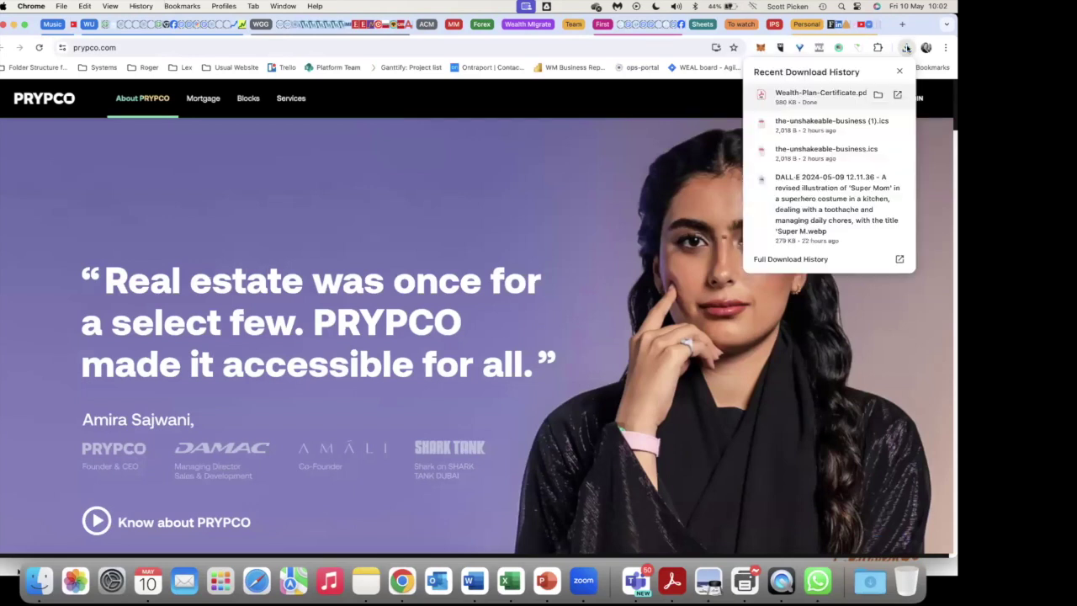
click(837, 99)
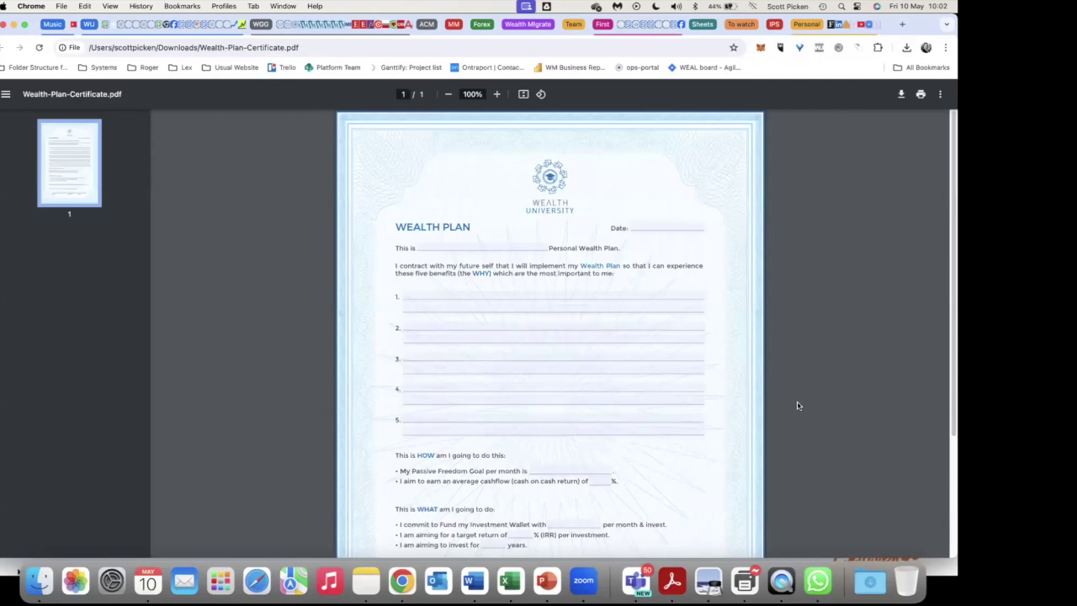
Step: Fill in the certificate's name field and benefit lines 1 and 2 with placeholder text
scroll(798, 405, down, 1)
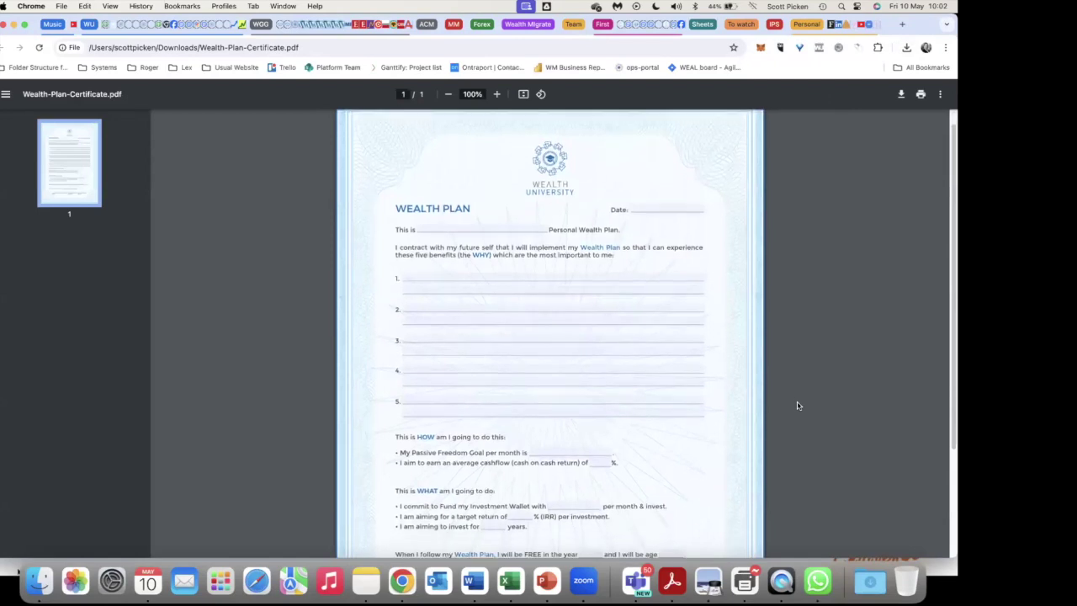
text(Scott Picken)
click(423, 278)
text(xssss)
click(413, 307)
text(sss)
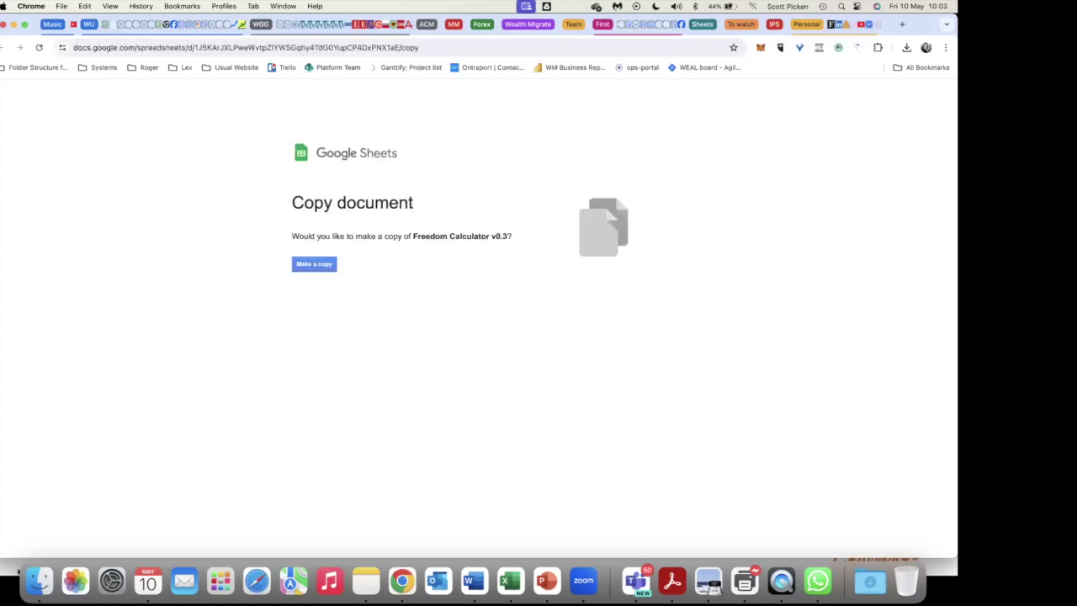
Step: Make a copy of Freedom Calculator v0.3 to open its Wealth Plan sheet
click(310, 266)
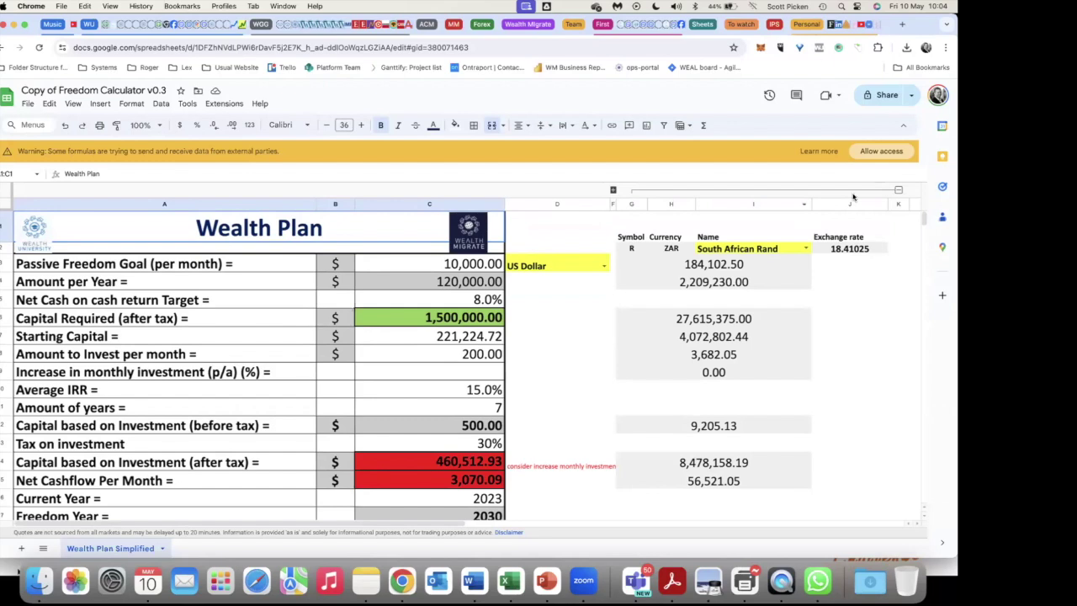
Step: Allow the sheet's external data access, then bring up the Wealth Plan Discussion slideshow
click(889, 151)
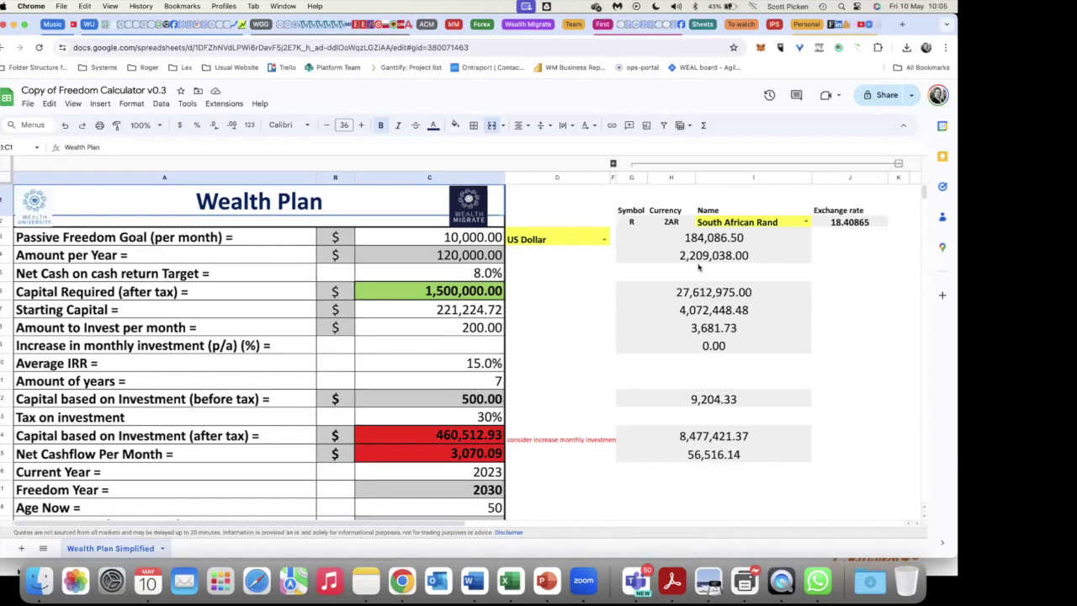
key(ctrl+Tab)
key(ctrl+shift+Tab)
click(545, 582)
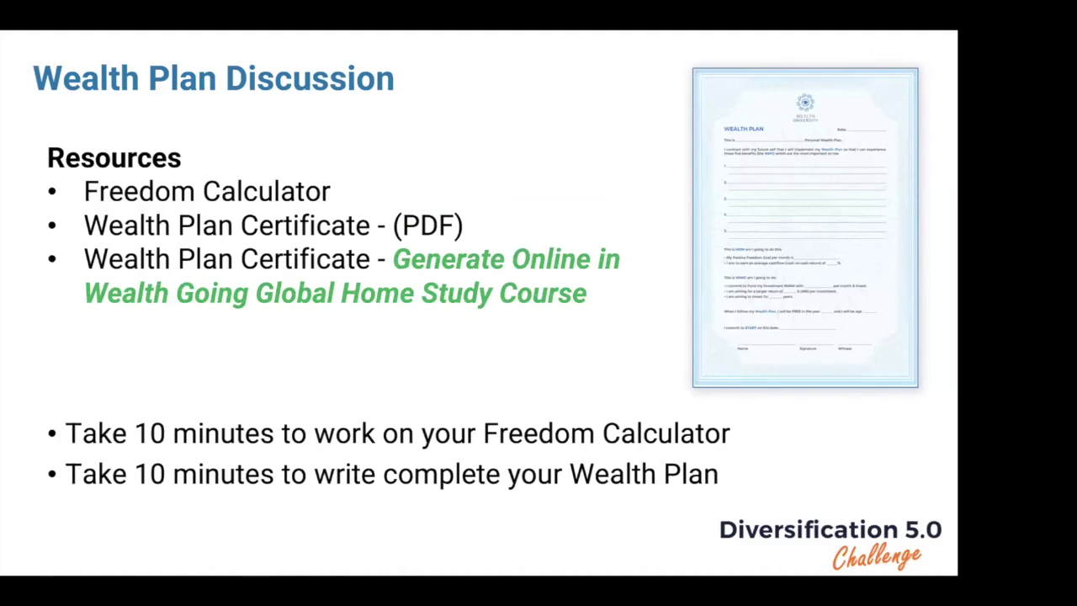
Step: Advance to the Step 1 cashflow bullet, then return to the spreadsheet's goal cell C3
key(Right)
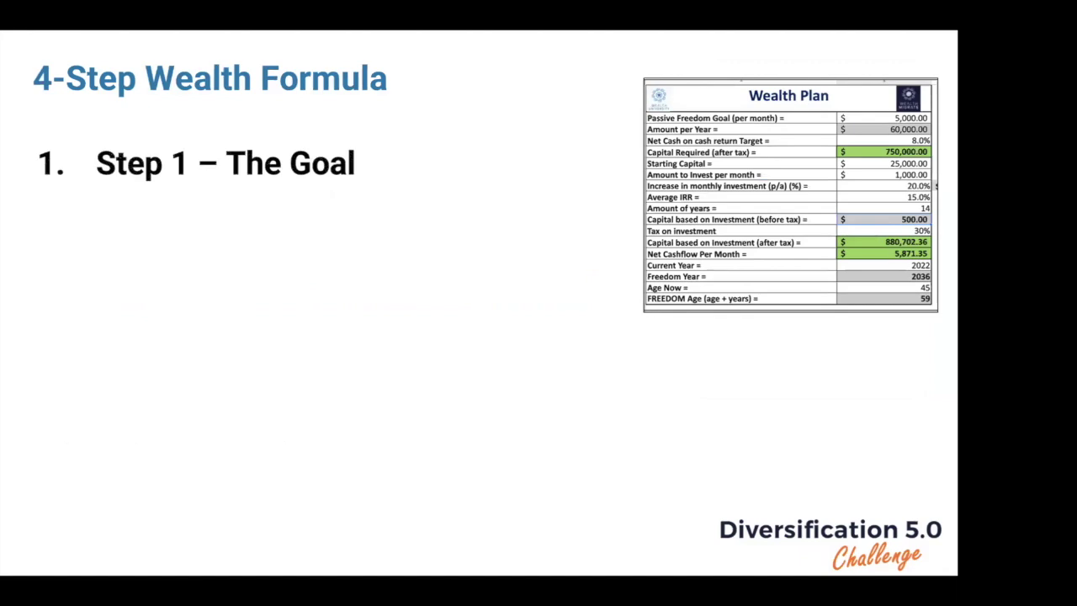
key(Right)
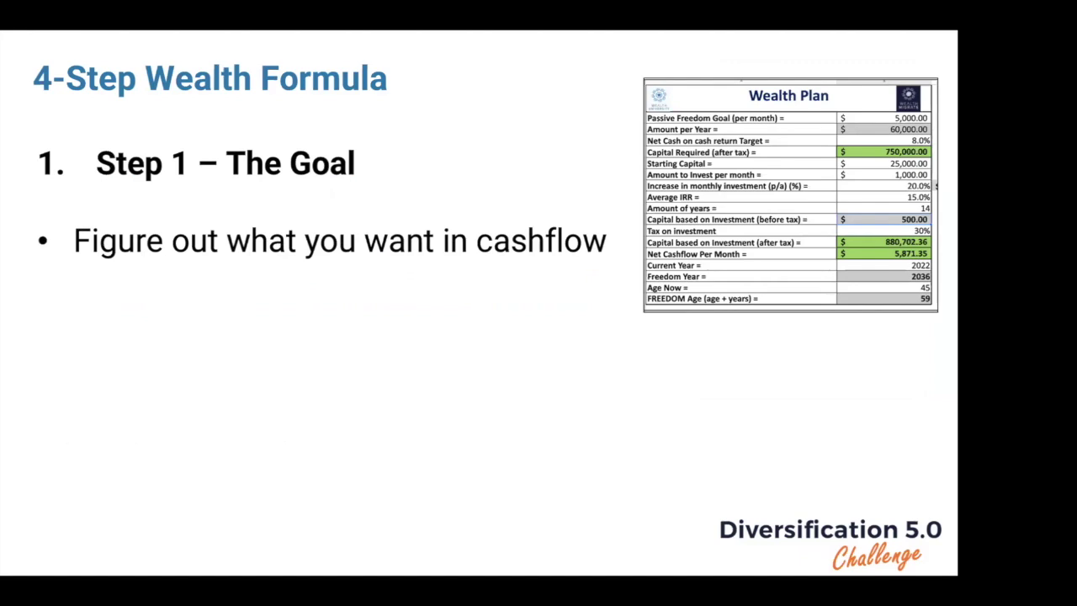
mouse_move(542, 586)
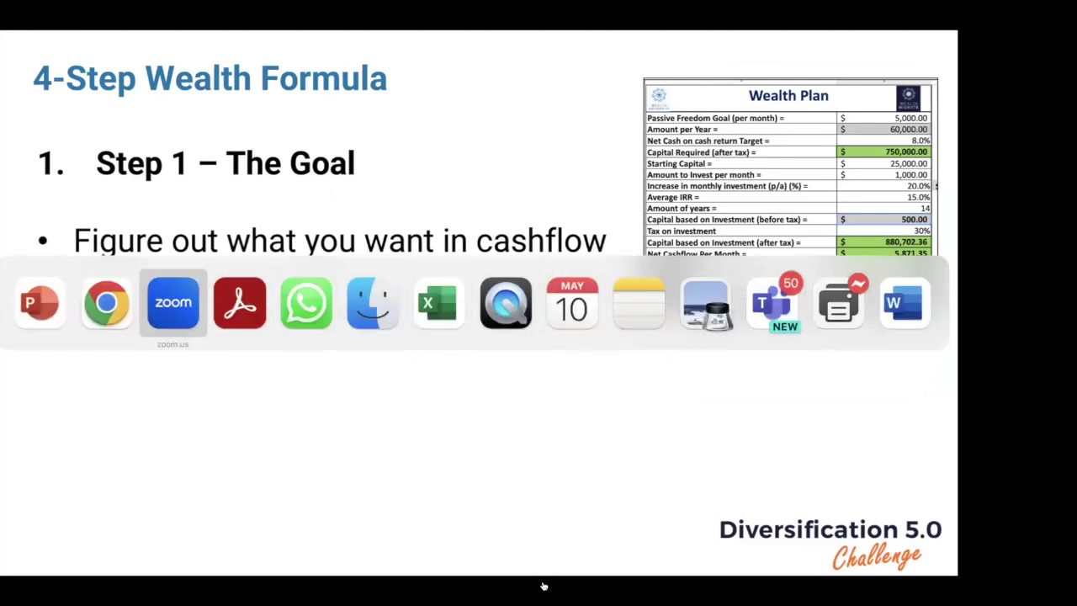
key(super+shift+Tab)
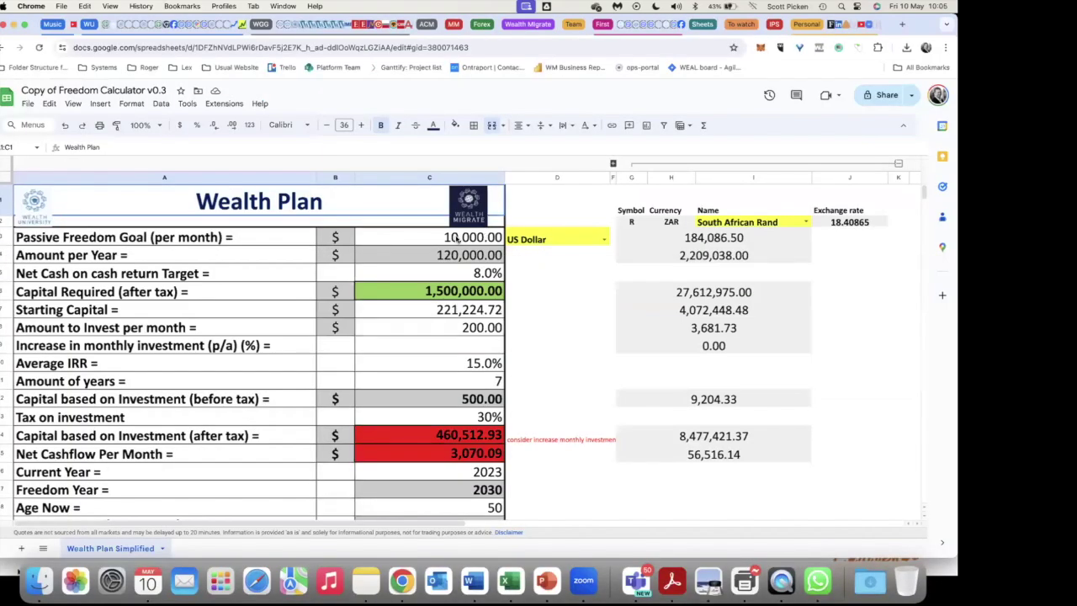
click(456, 240)
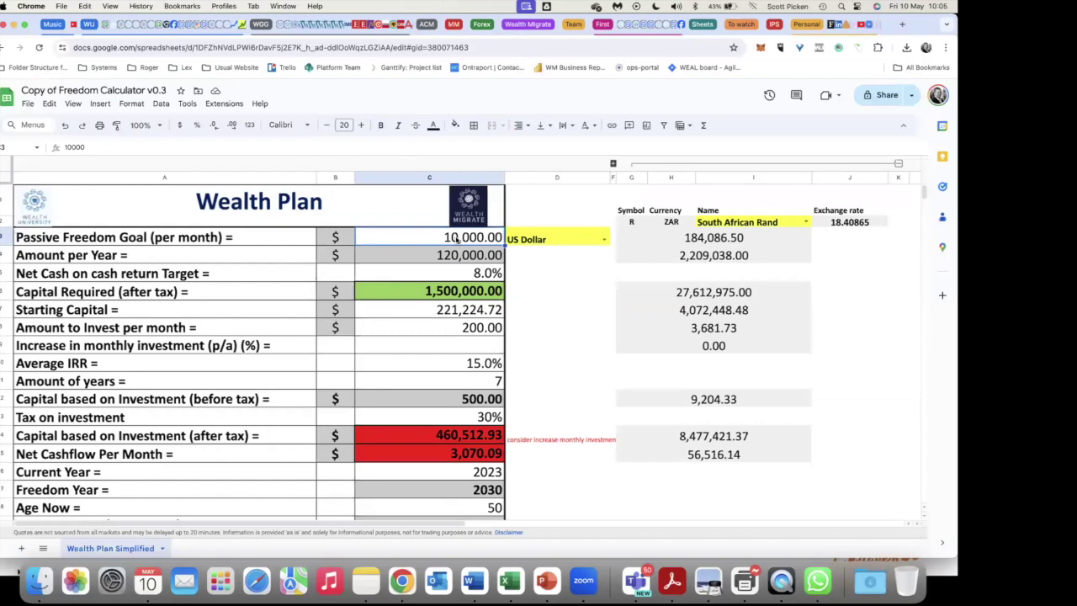
Step: Enter 25000 as the monthly goal, then revert the accidental edits to C3 and C4
text(25000)
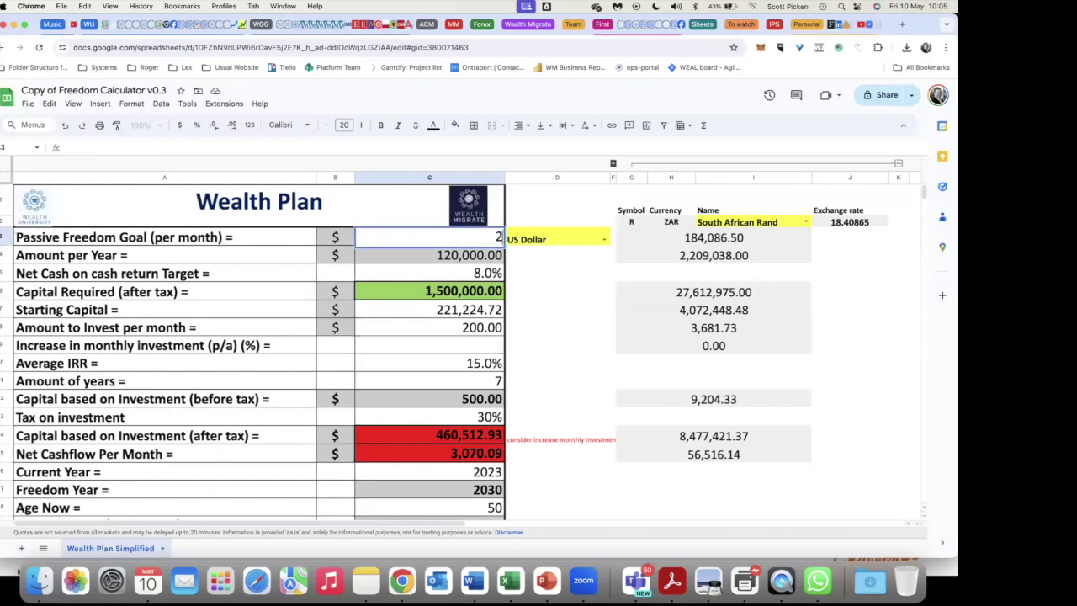
key(Return)
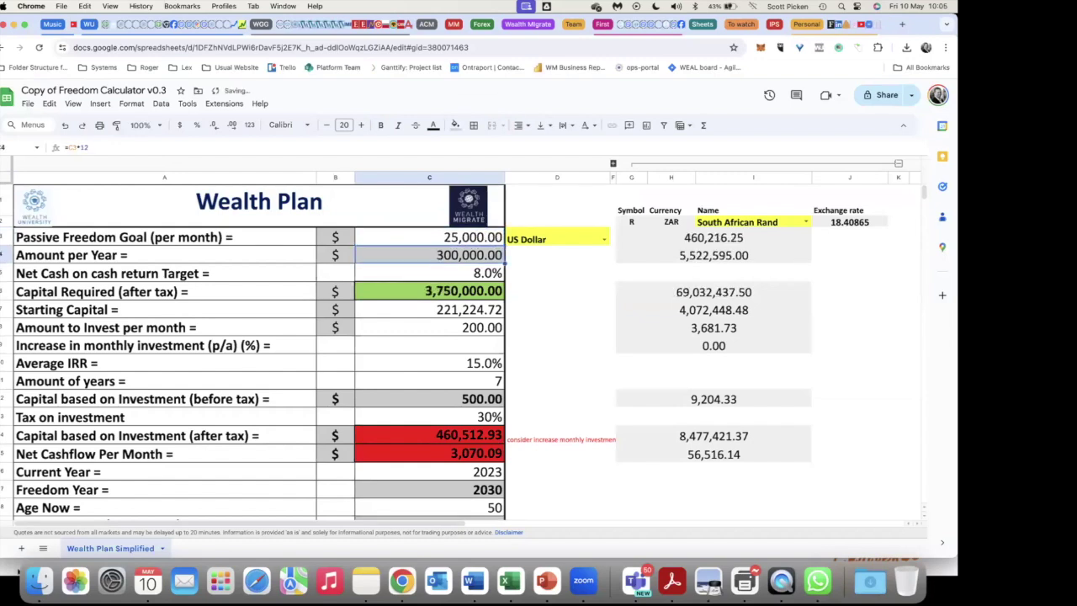
key(BackSpace)
text(500)
key(BackSpace)
key(BackSpace)
key(BackSpace)
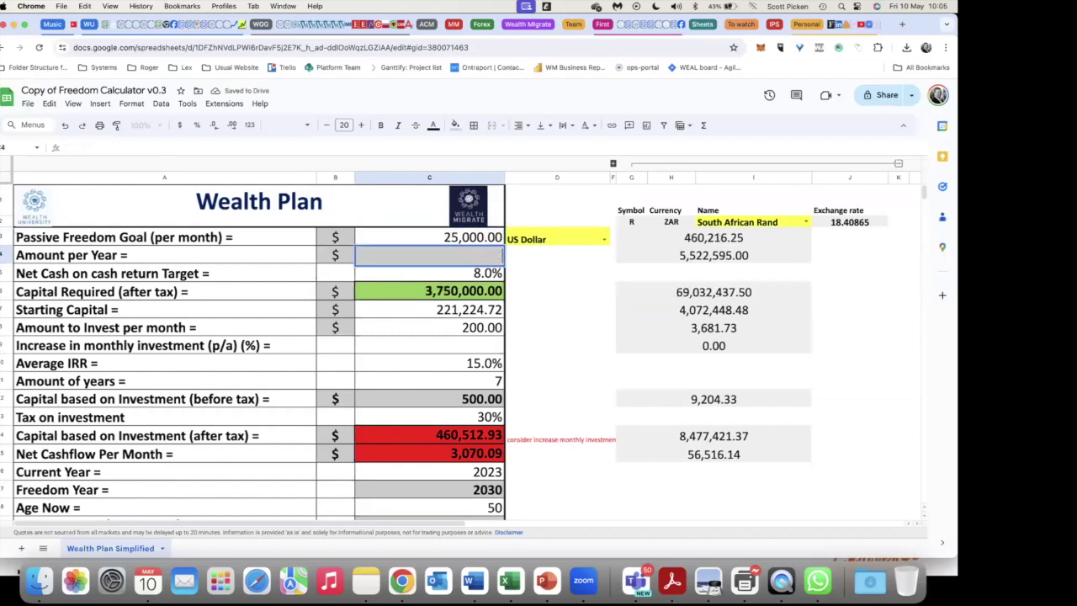
click(429, 237)
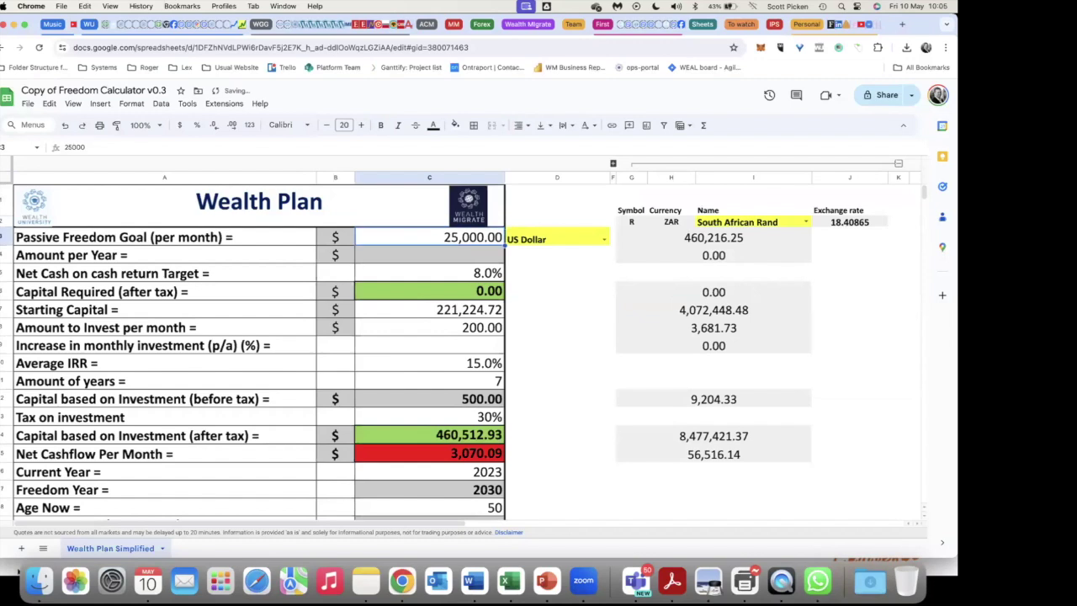
text(0)
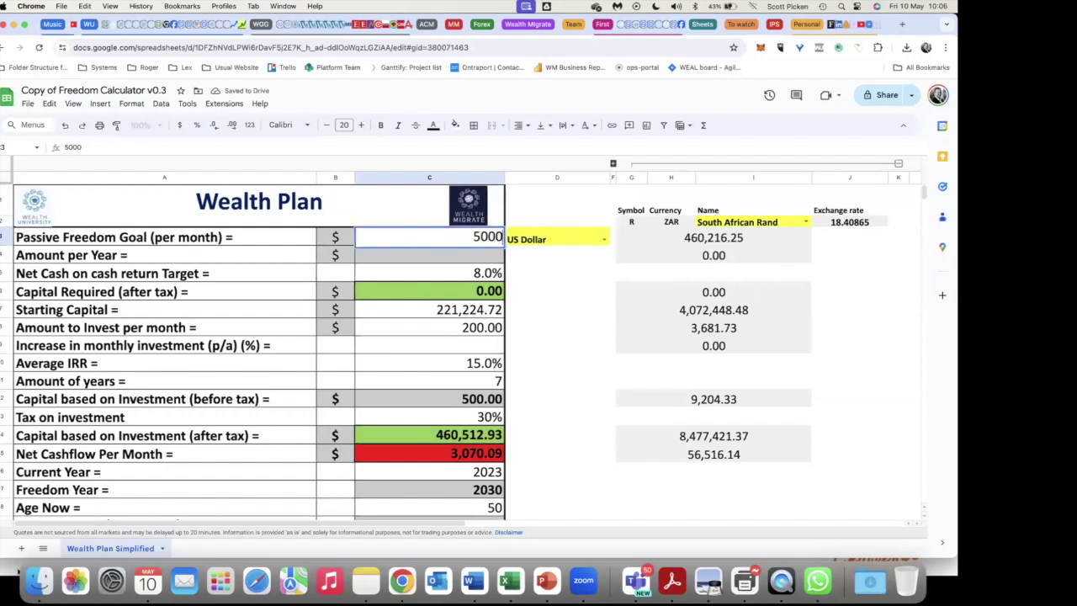
key(Return)
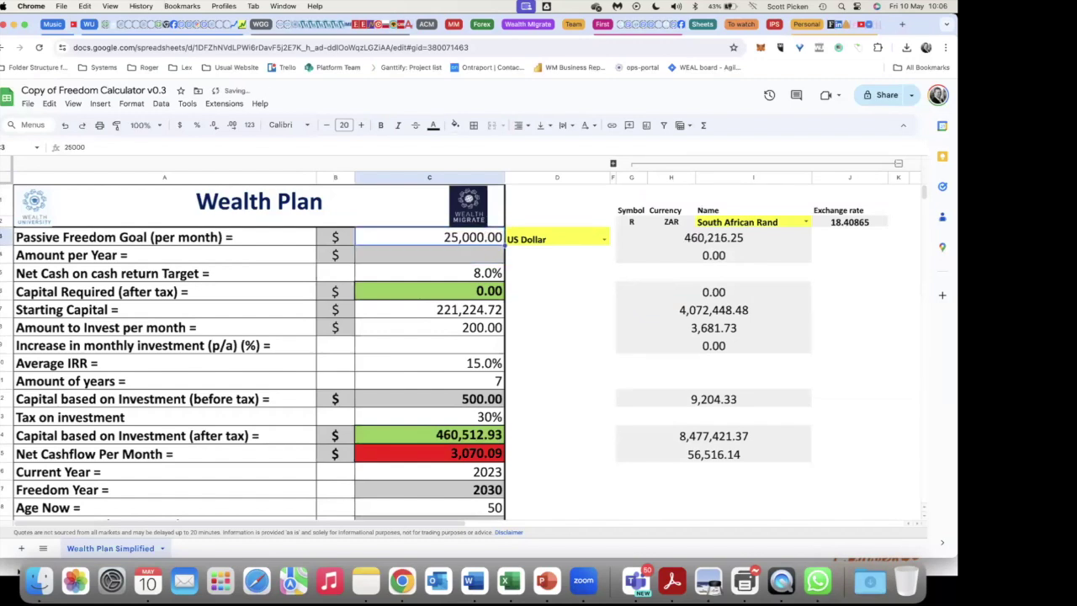
Step: Set the Passive Freedom Goal in C3 to 3000 per month
click(429, 237)
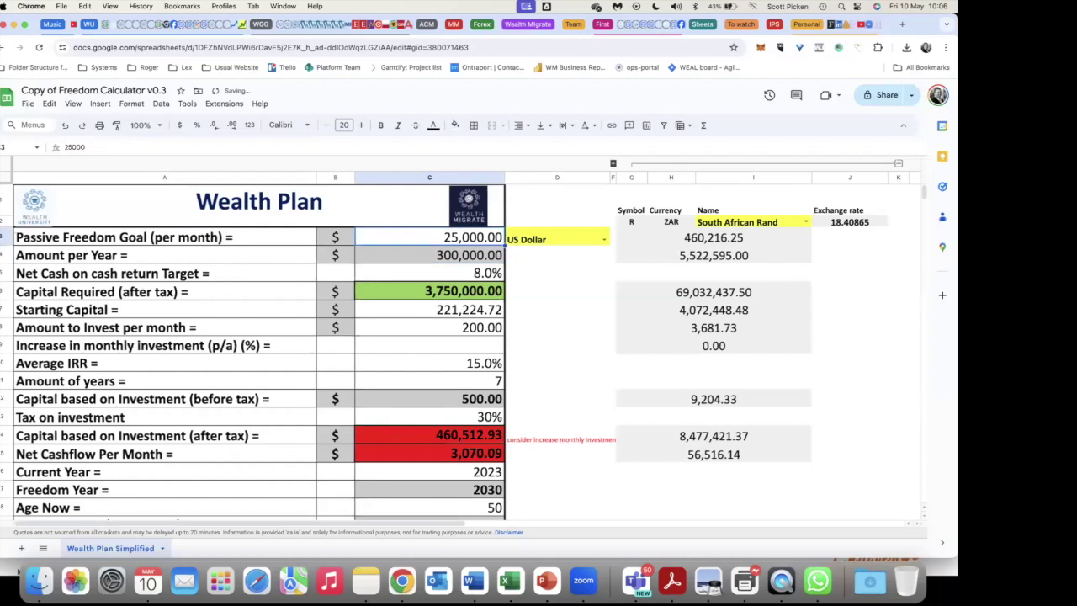
text(3000)
key(Return)
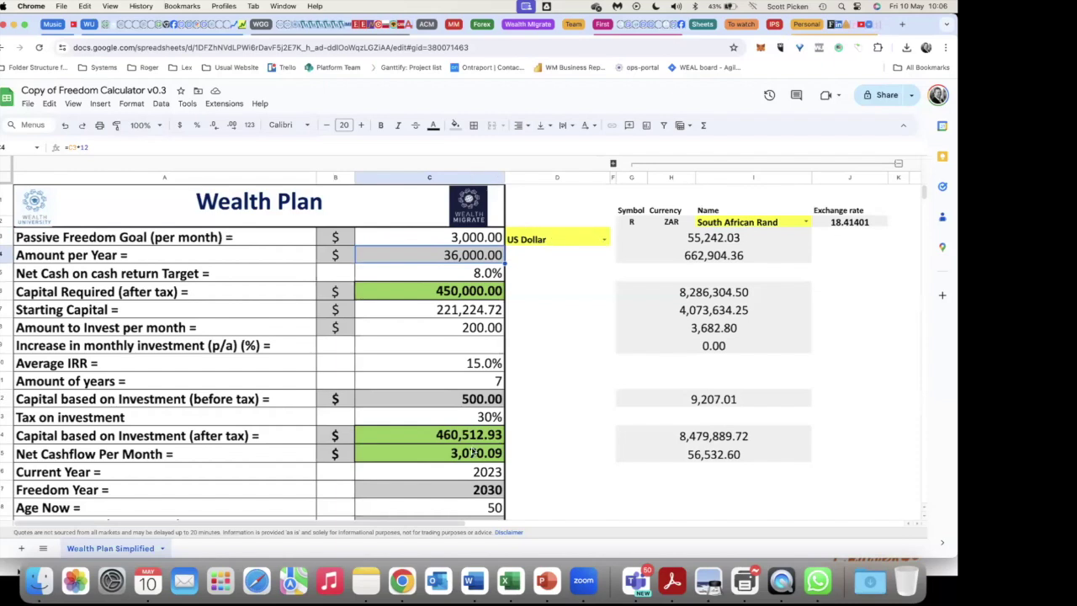
click(805, 221)
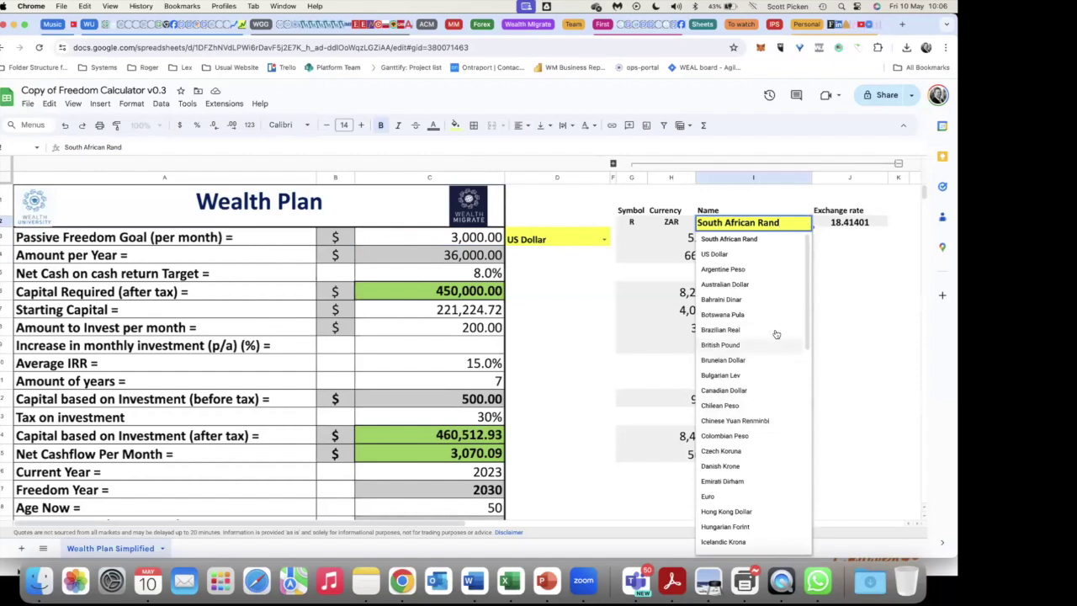
click(851, 276)
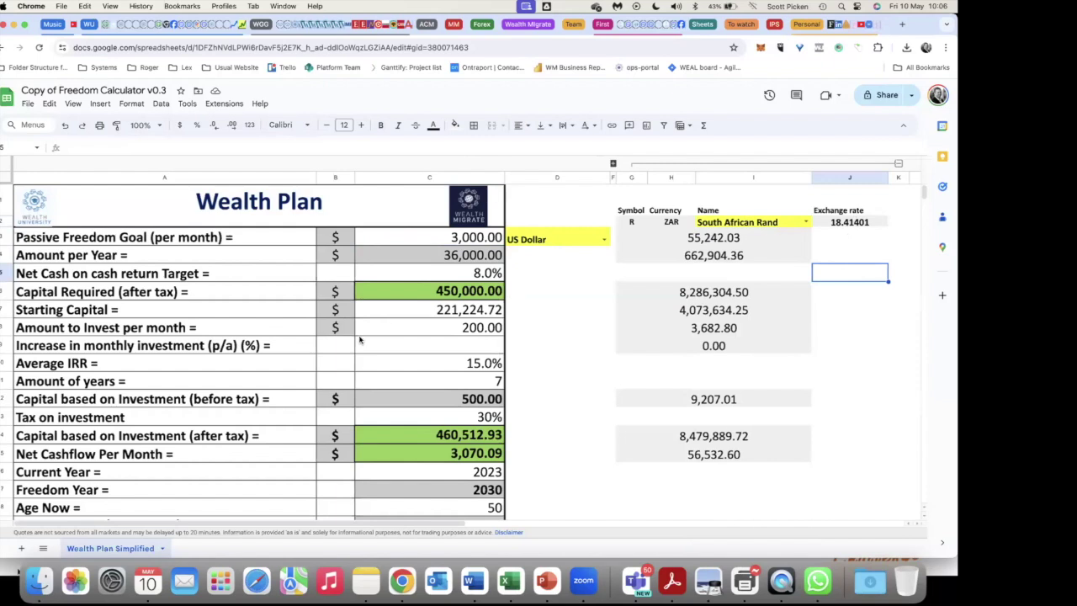
click(475, 240)
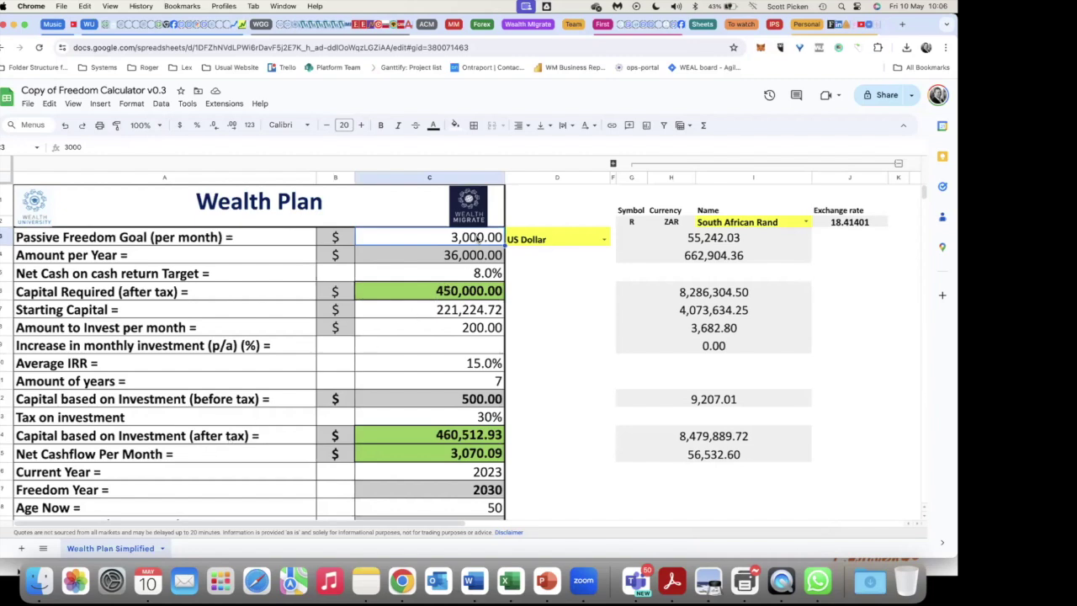
key(Down)
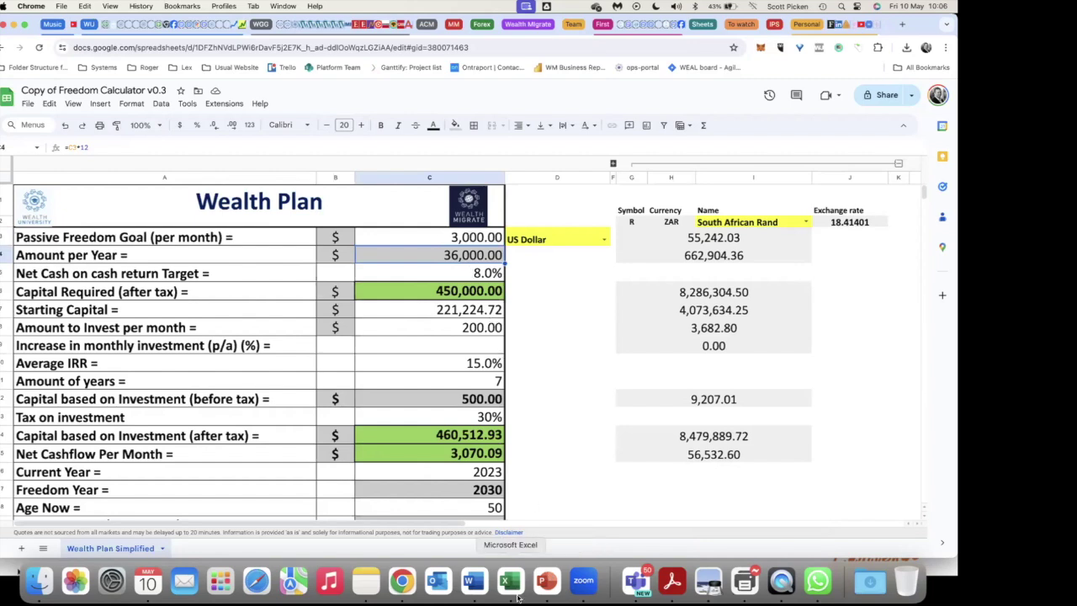
Step: Return to PowerPoint and reveal Step 2 – The Formula on the 4-Step Wealth Formula slide
click(546, 580)
key(Right)
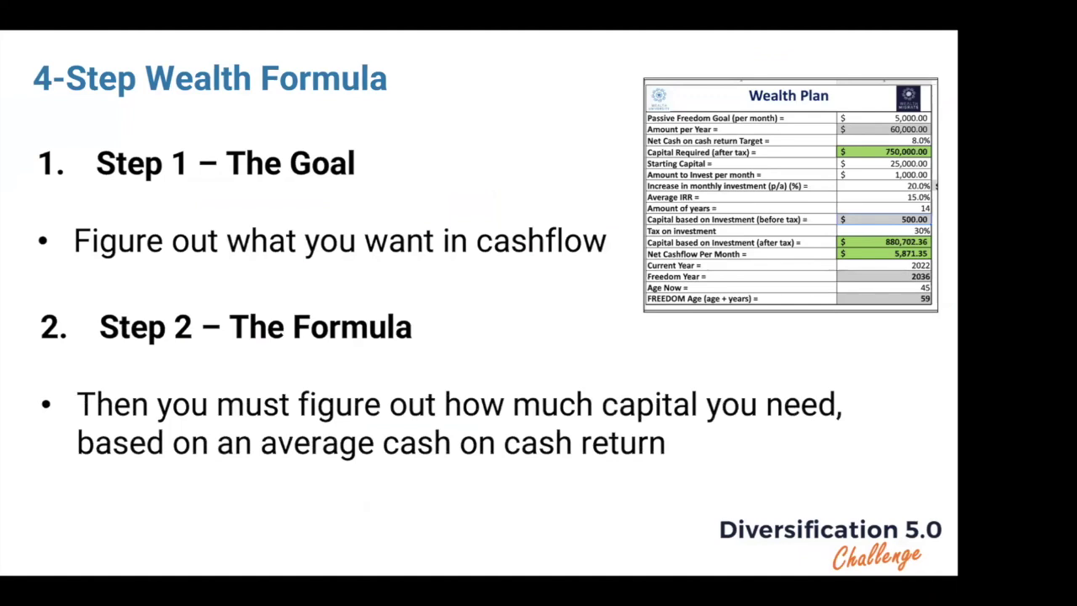
mouse_move(543, 581)
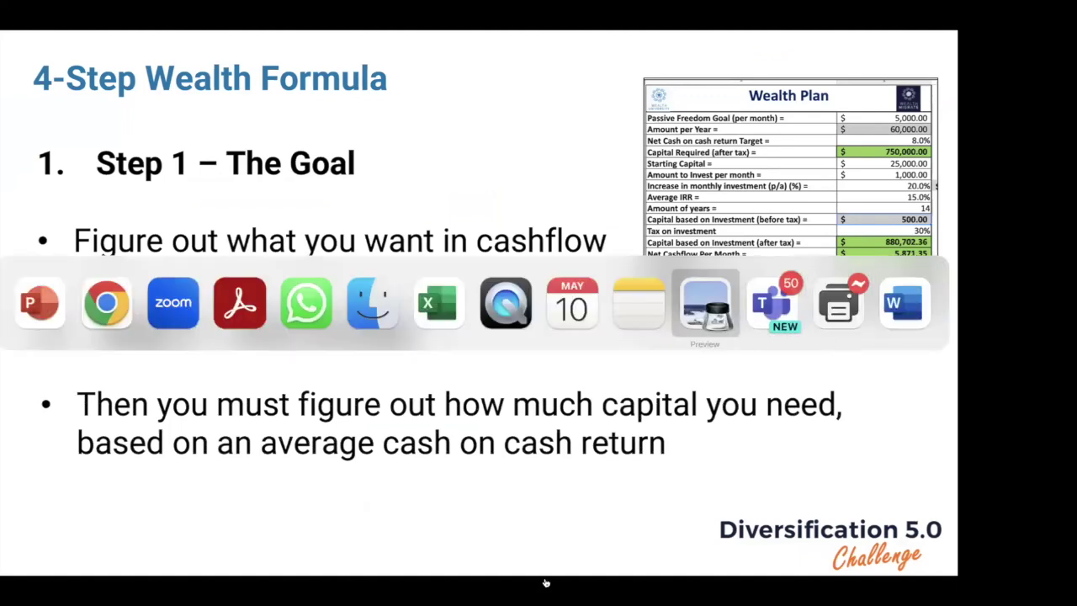
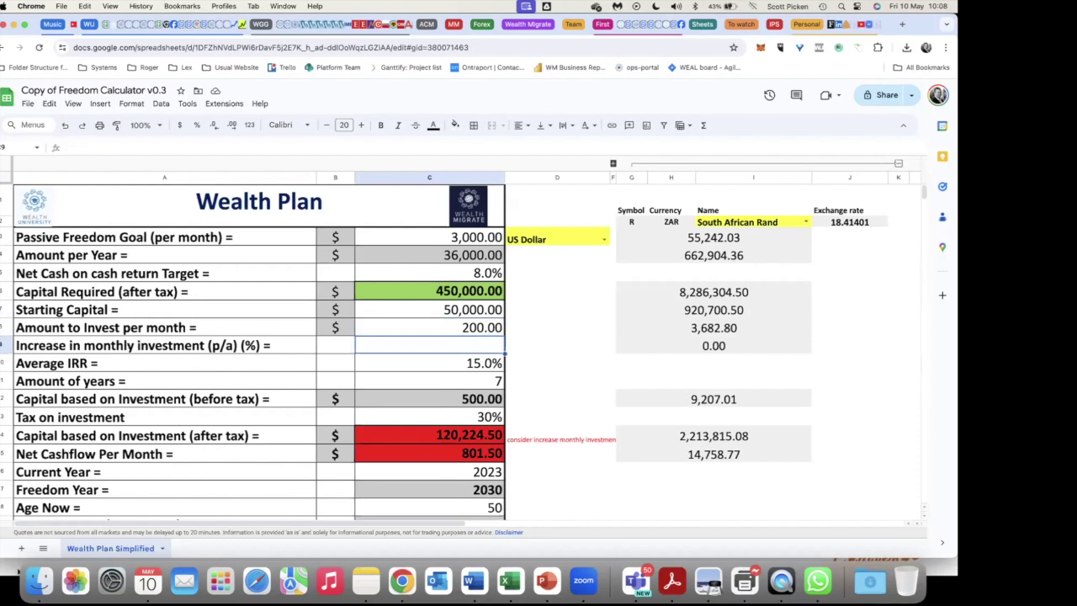
Step: Set the monthly investment increase to 10% and the amount of years to 15
text(10)
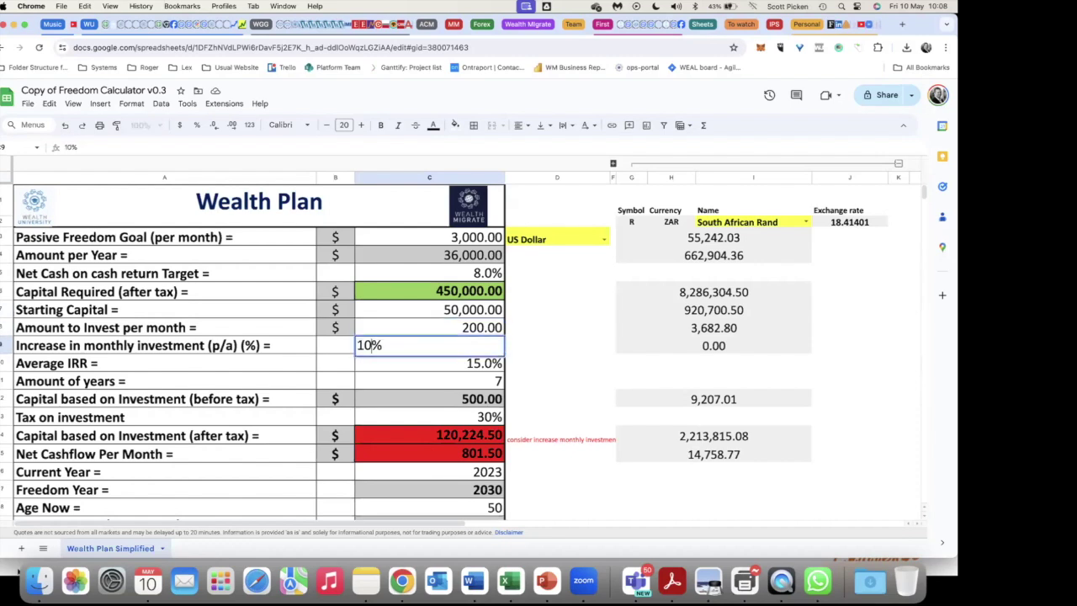
key(Return)
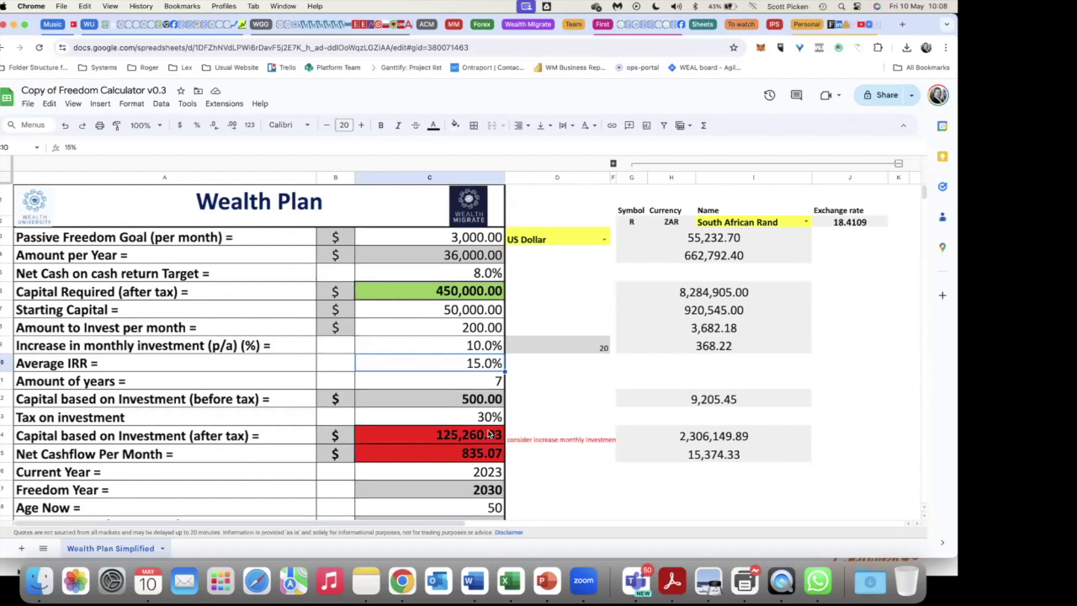
click(486, 381)
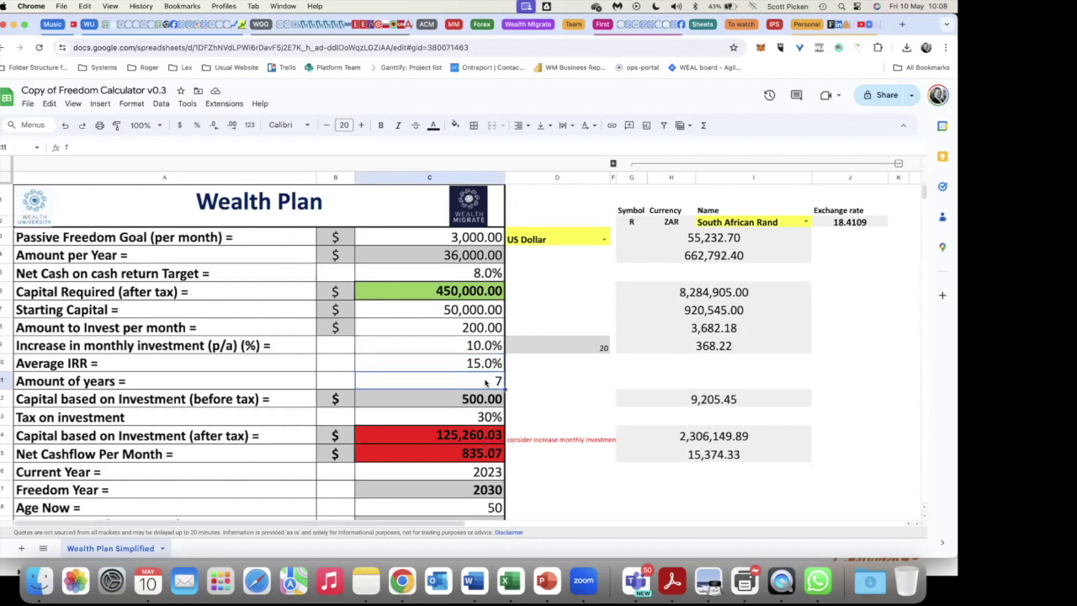
key(BackSpace)
text(15)
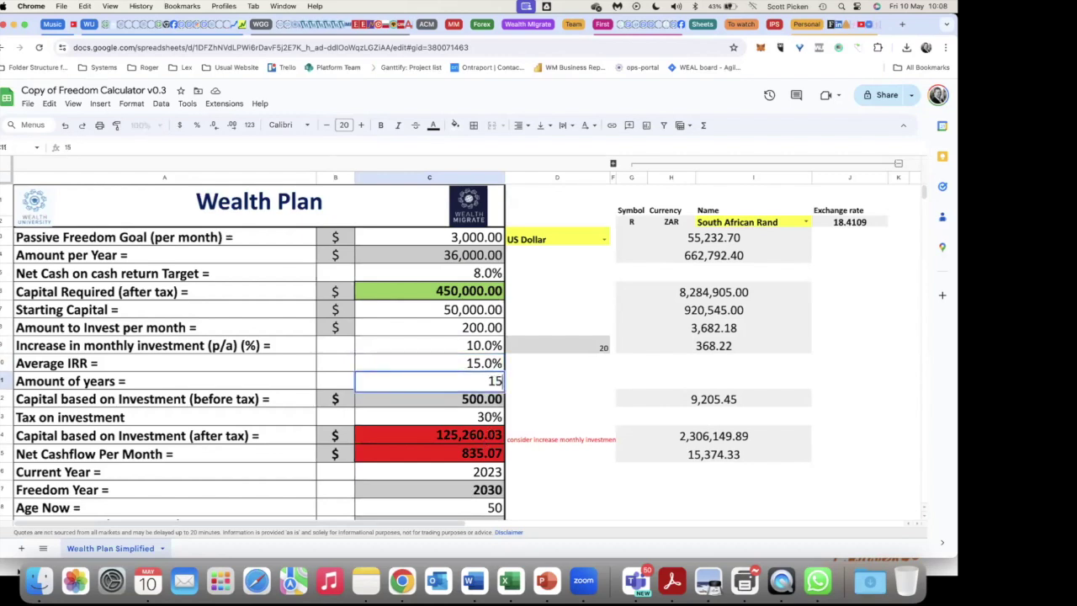
key(Return)
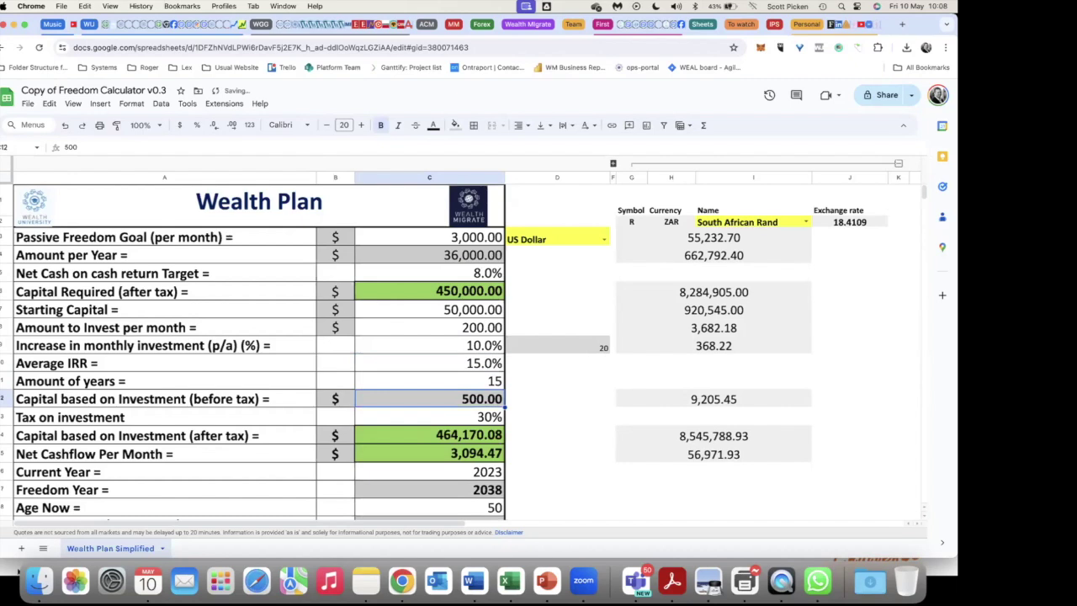
Step: Compare a 14-year period, then restore the amount of years to 15
click(454, 381)
text(14)
key(Return)
click(454, 381)
text(15)
key(Return)
Step: Set the Current Year to 2024
scroll(510, 389, down, 1)
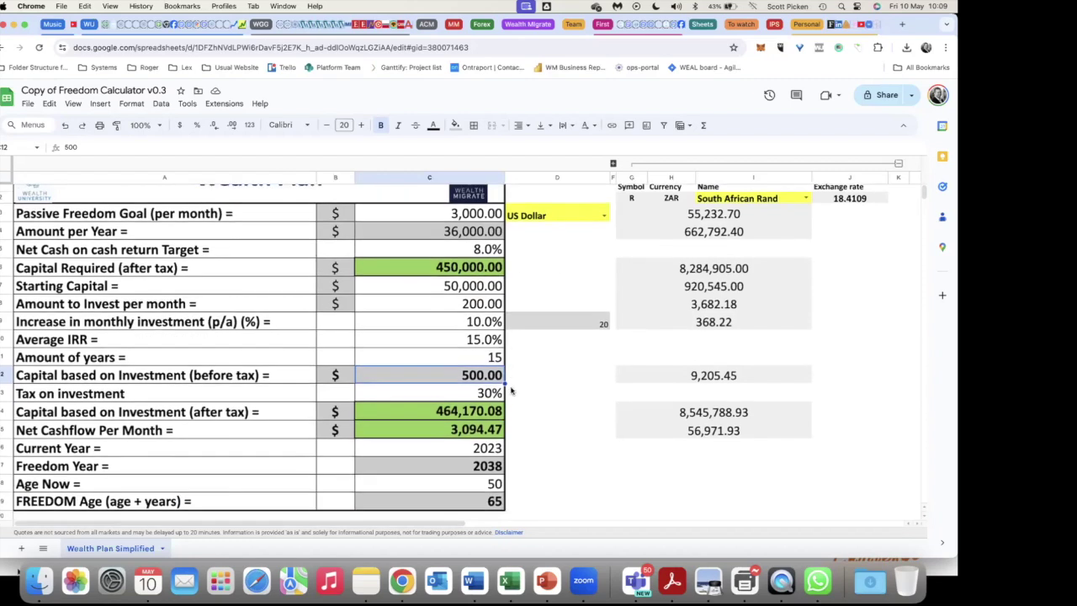
scroll(510, 389, down, 2)
click(486, 409)
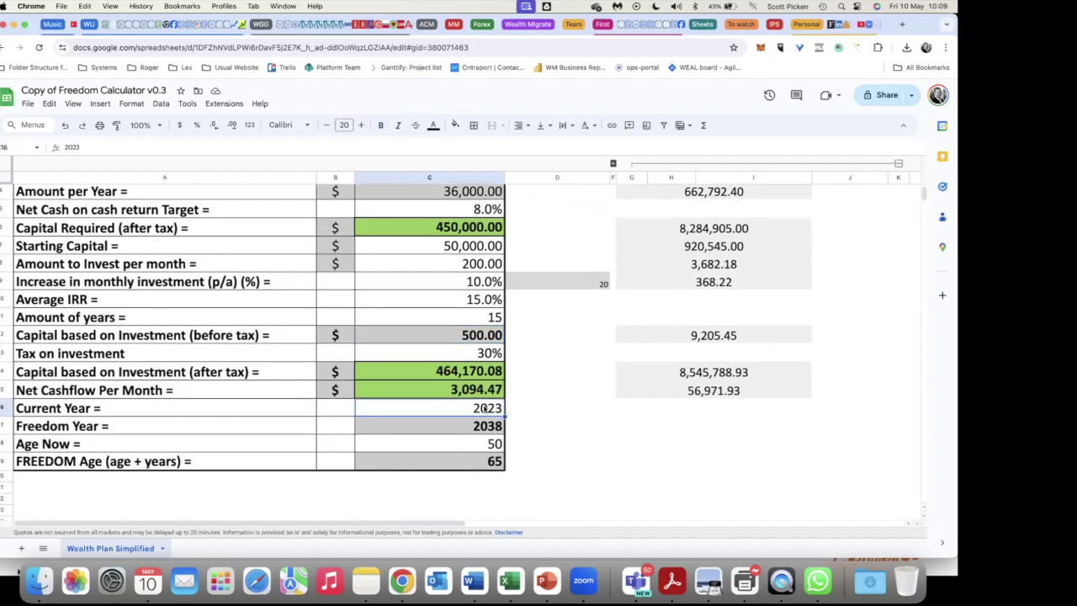
text(2024)
key(Return)
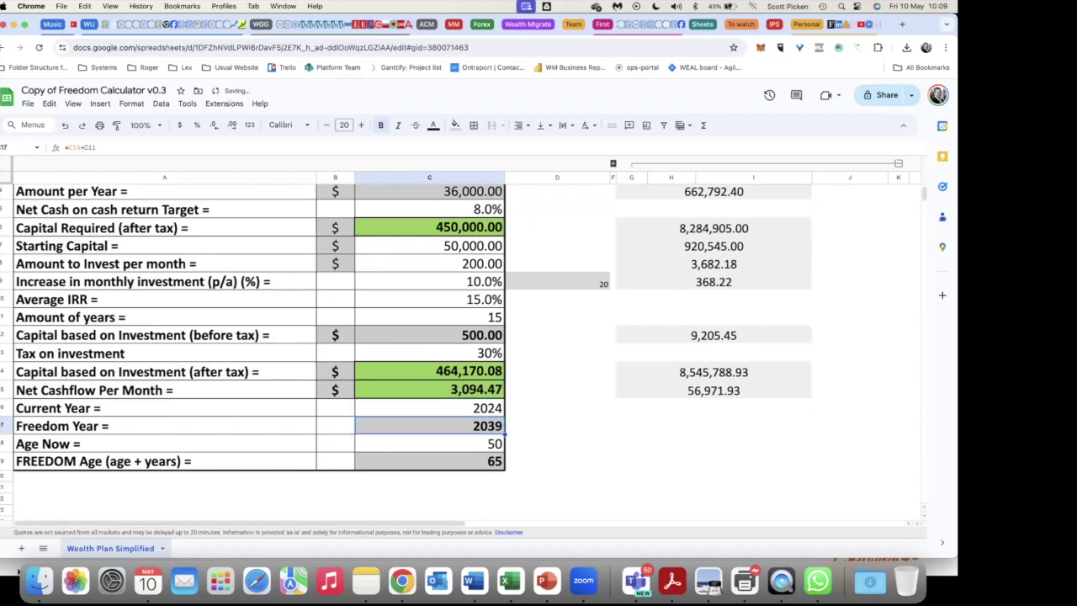
Step: Set Age Now to 47, then return to the PowerPoint slideshow and advance it
click(429, 443)
click(429, 426)
click(429, 443)
text(47)
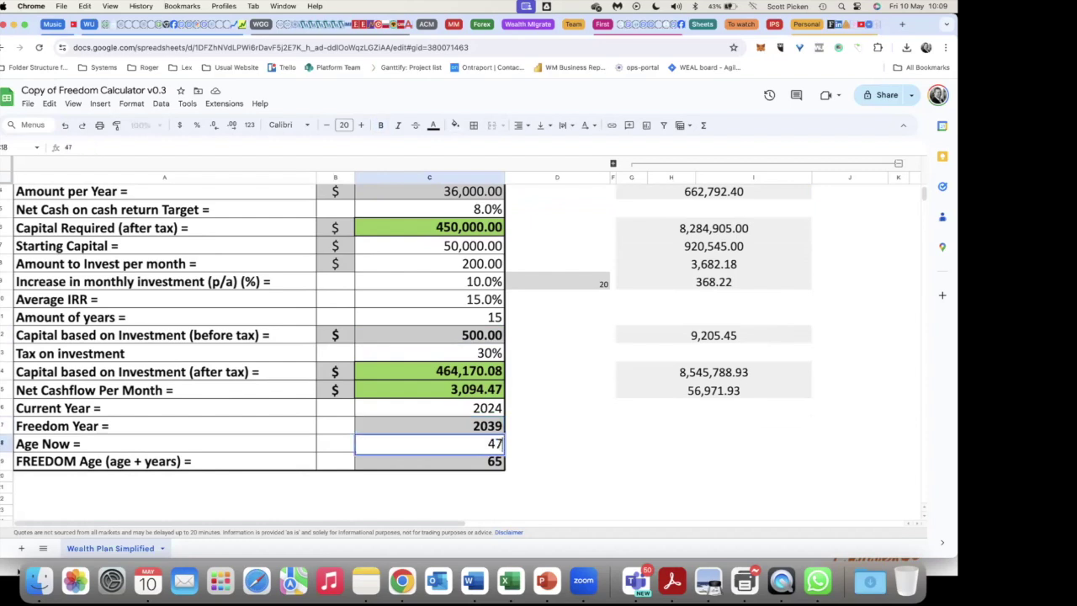
key(Return)
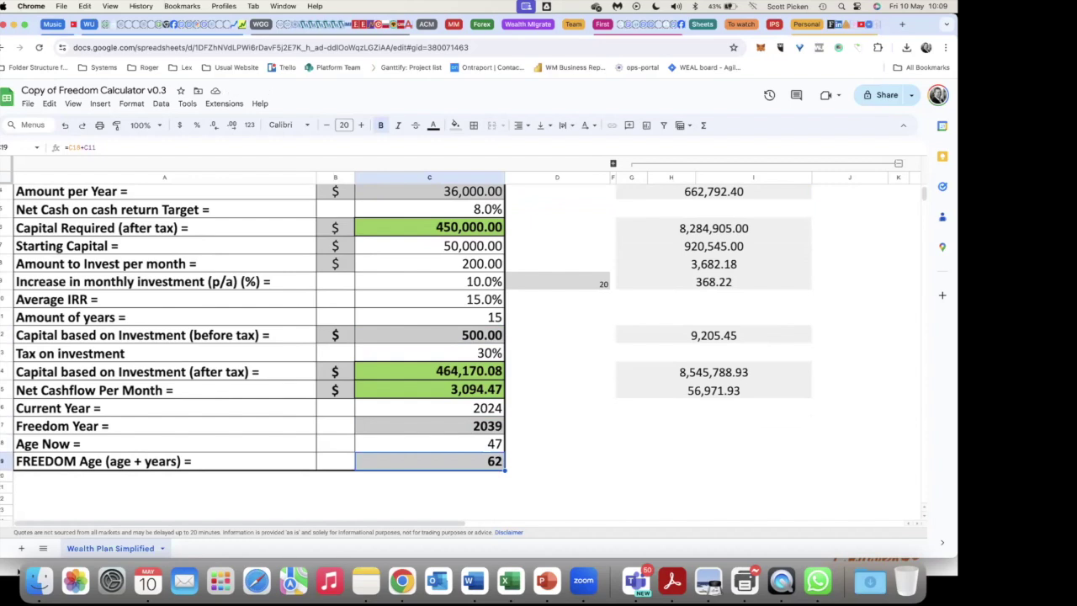
click(546, 582)
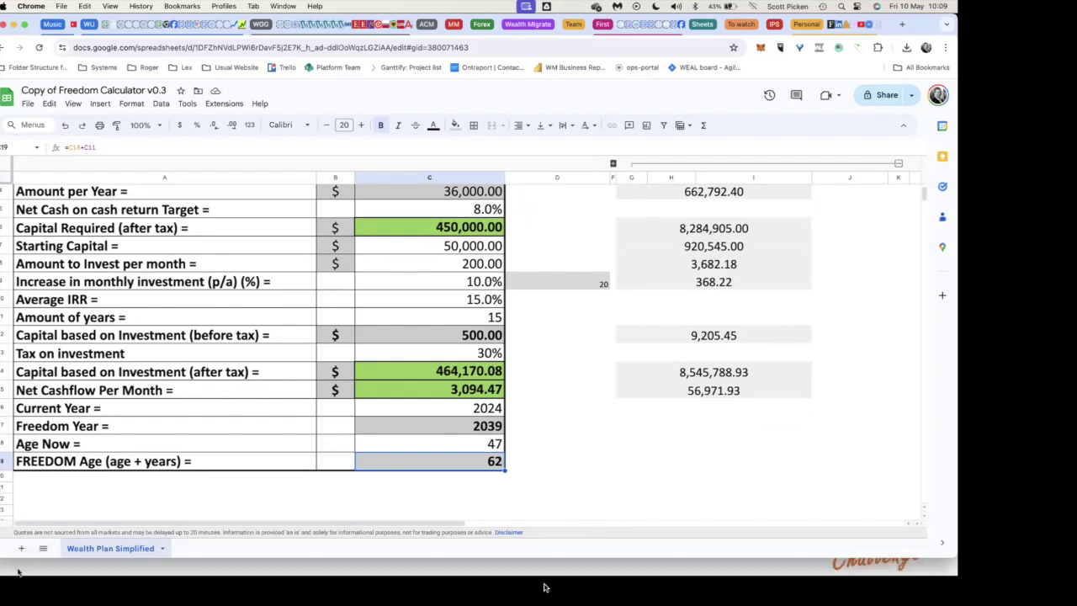
click(420, 479)
Step: Reveal the Step 4 bullet about sticking to the formula, then switch to the Chrome spreadsheet
click(419, 479)
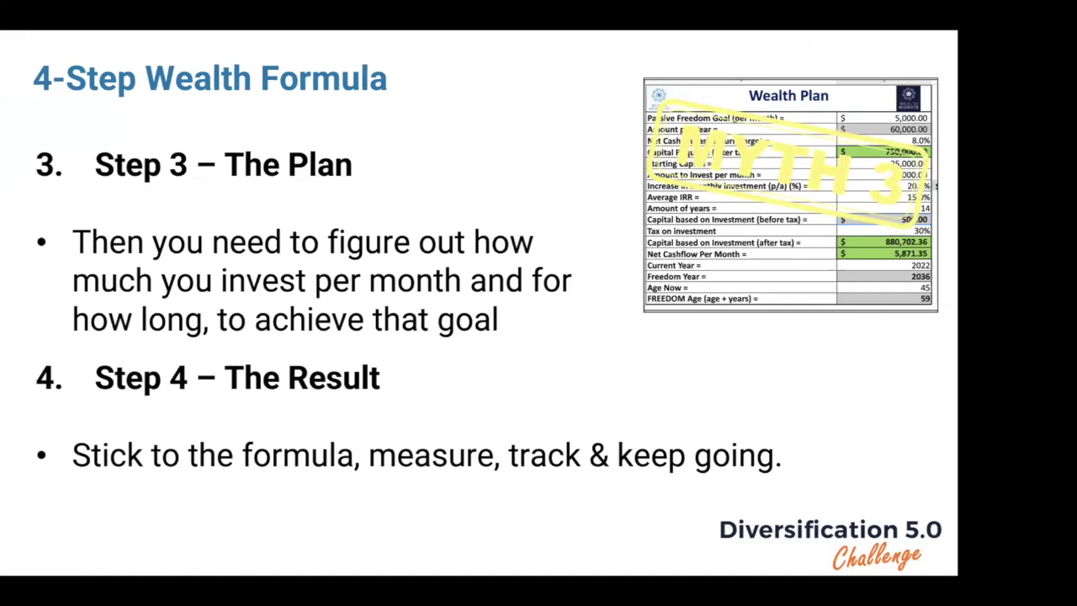
key(super+Tab)
key(super+shift+Tab)
key(super+shift+Tab)
key(super+shift+Tab)
key(super+shift+Tab)
key(super+shift+Tab)
key(super+shift+Tab)
key(super+shift+Tab)
key(super+shift+Tab)
key(super+shift+Tab)
key(super+shift+Tab)
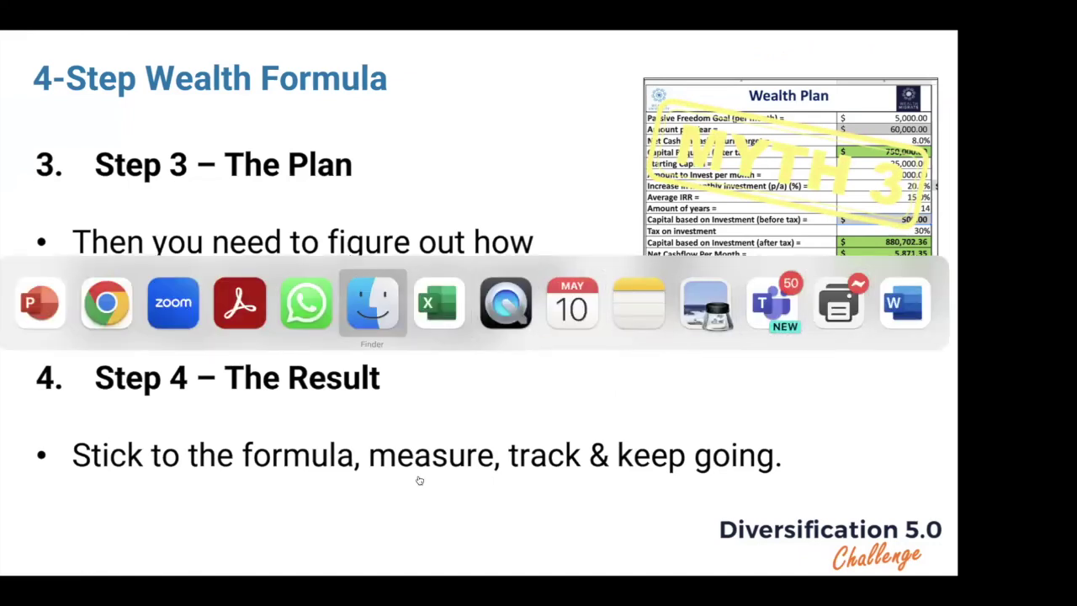
key(super+shift+Tab)
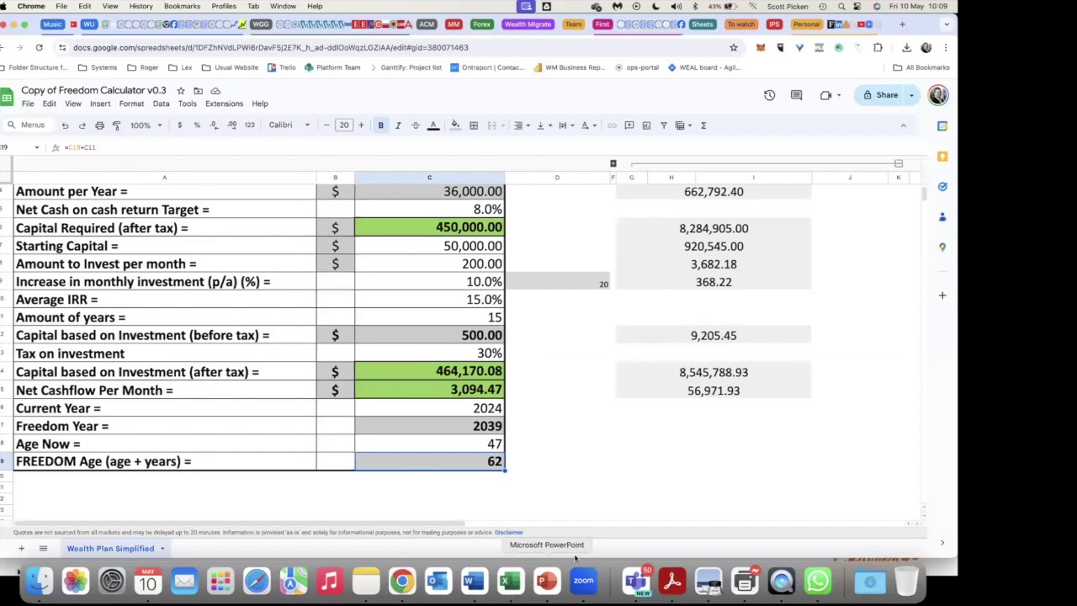
Step: In the Wealth Plan certificate PDF, enter 3000, 8200 and a 15 target return (IRR)
key(ctrl+Tab)
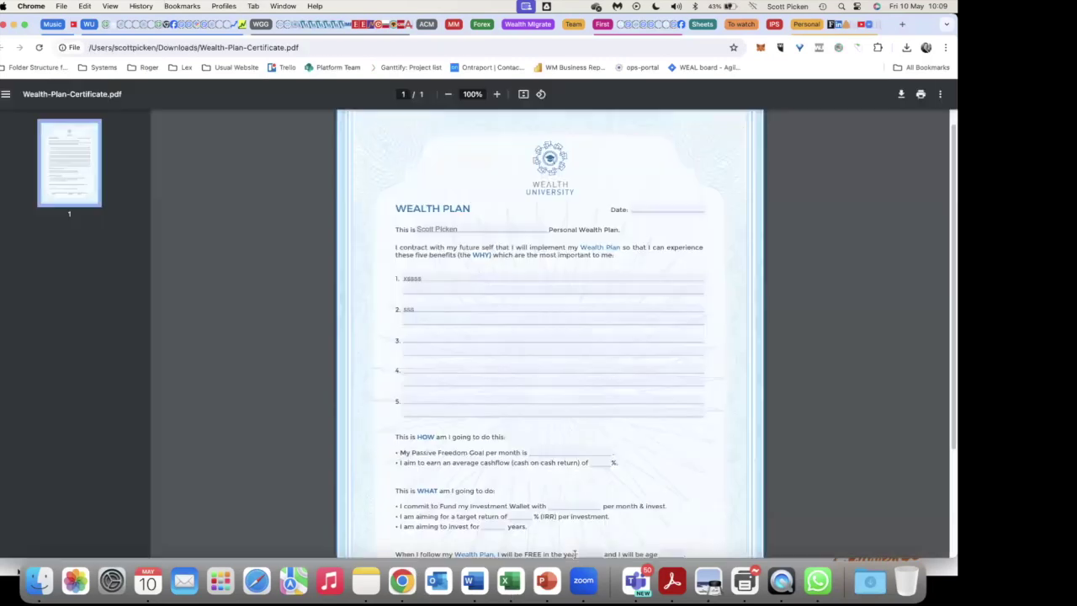
scroll(593, 522, down, 3)
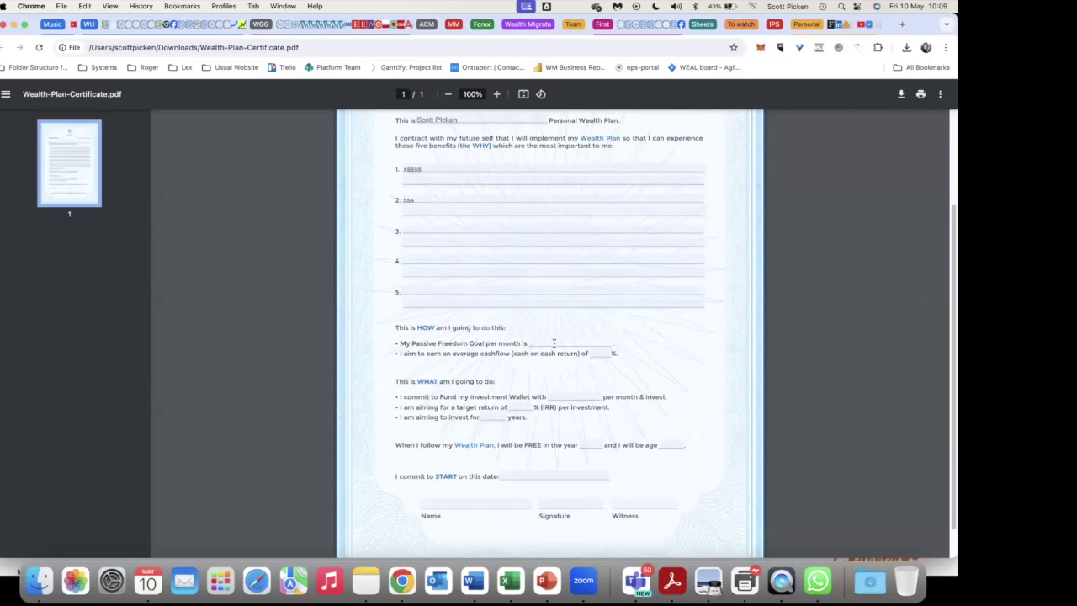
text(3000)
click(601, 352)
text(8)
text(200)
click(513, 407)
text(15)
Step: Fill in 15 years of investing, freedom year 2039, age 62 and start date 10th May 2024
click(494, 416)
text(15)
click(586, 443)
text(2039)
click(672, 443)
text(62)
click(543, 473)
text(10th May 2024)
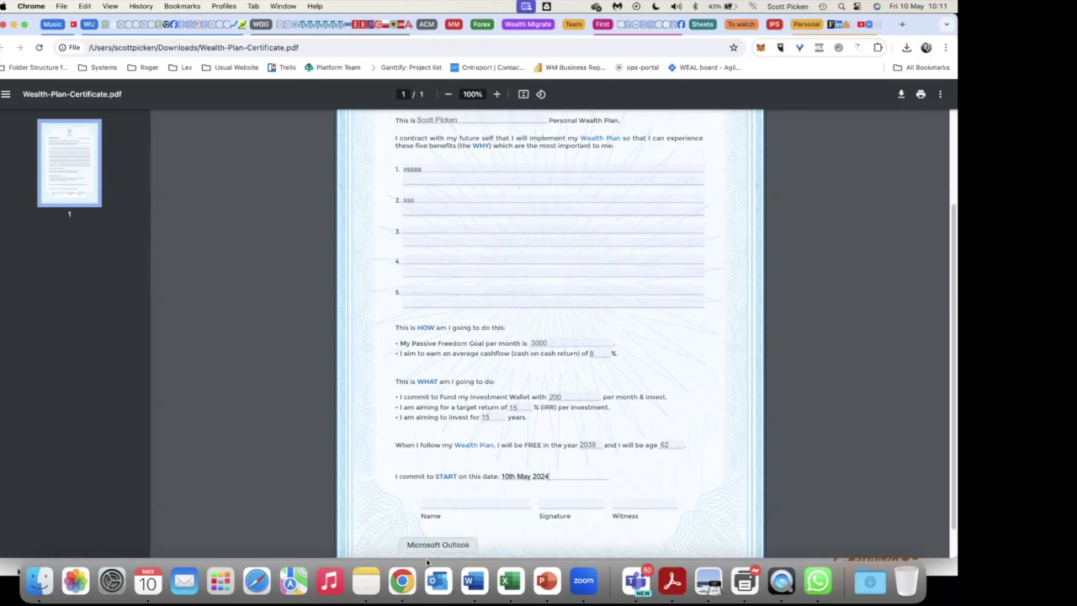
click(546, 581)
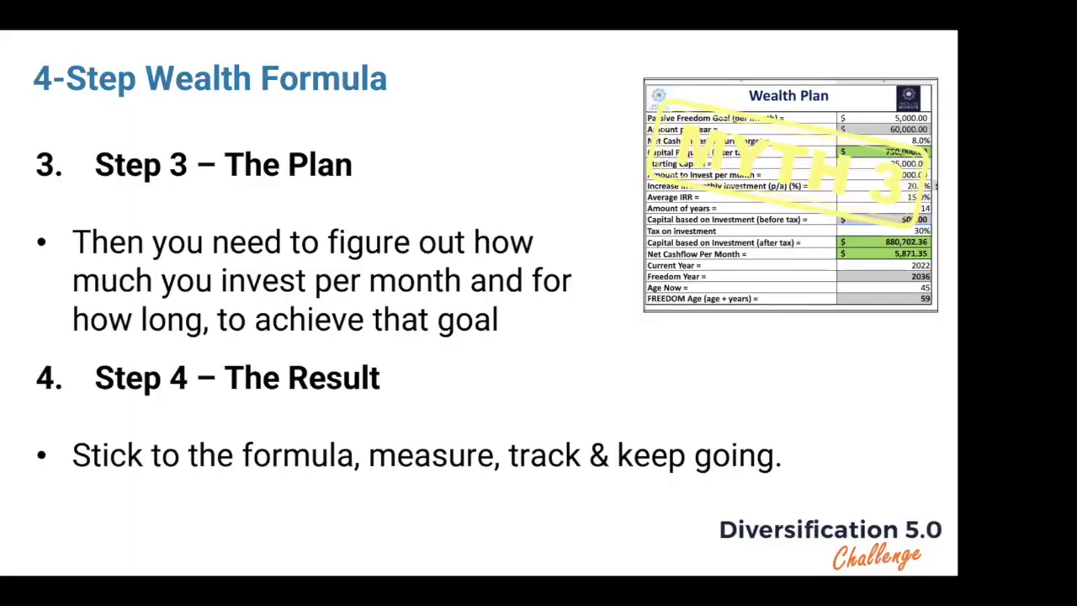
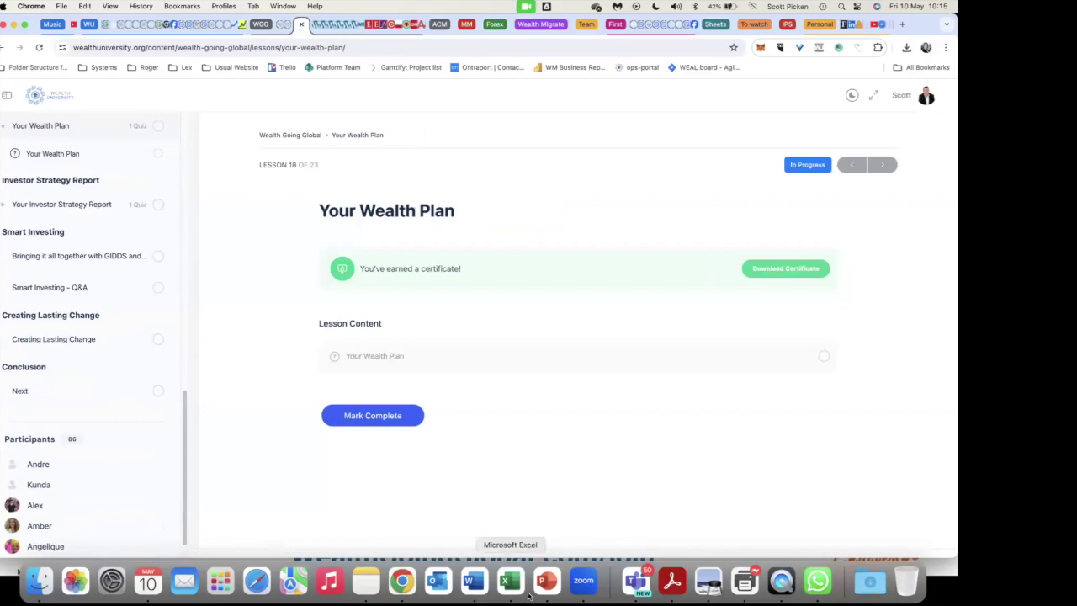
Step: Bring the PowerPoint slideshow back to the Wealth Going Global 5.0 course slide
click(544, 580)
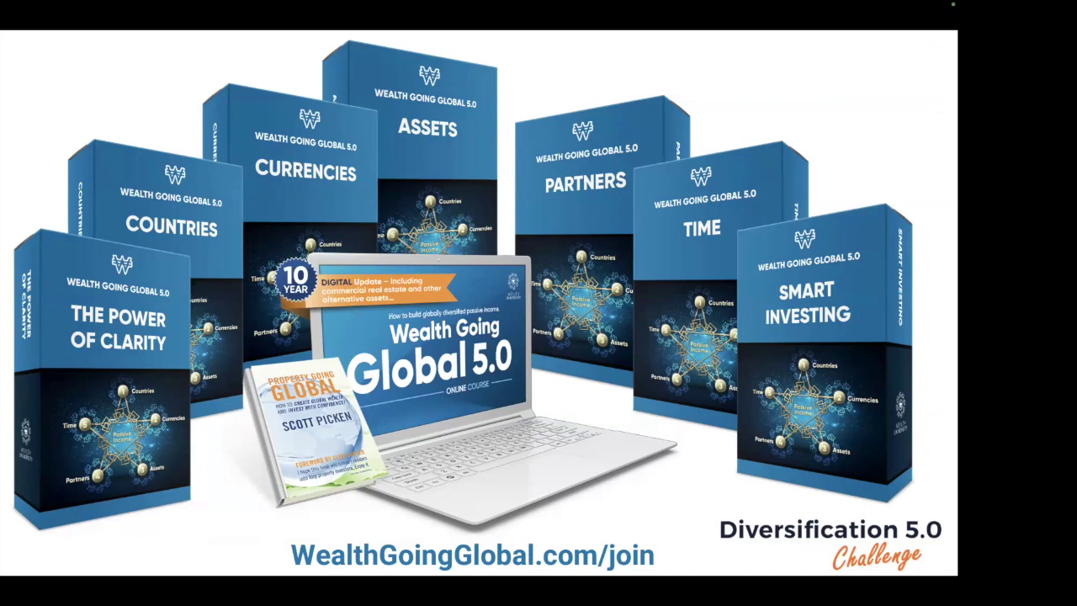
Step: Advance past the Einstein quote to the Live Deals slide, then switch back to Chrome
key(Right)
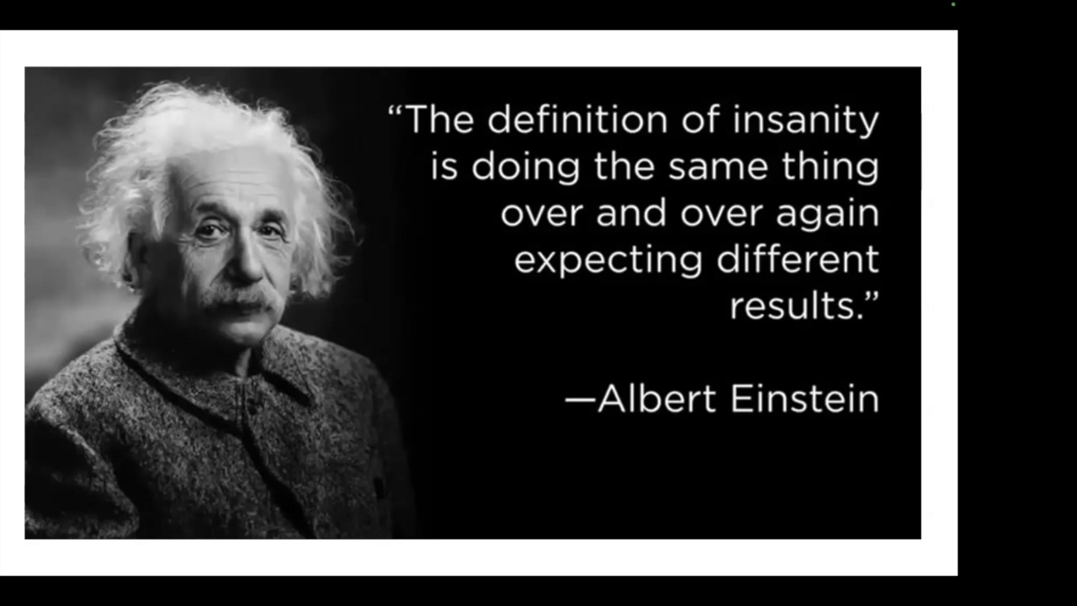
key(Right)
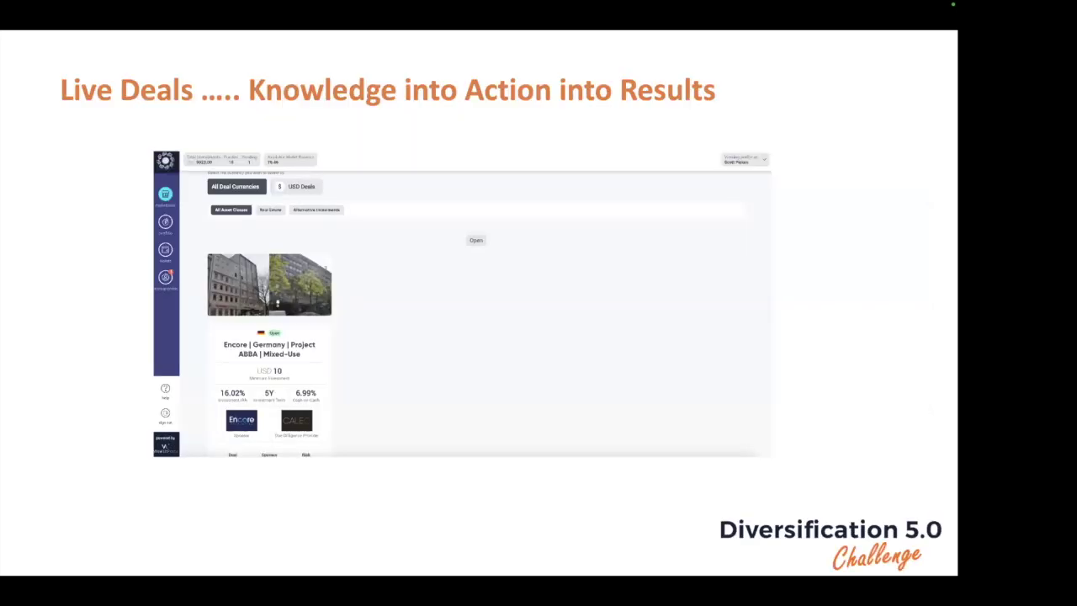
key(super+shift+Tab)
key(super+shift+Tab)
key(super+shift+Tab)
key(super+shift+Tab)
key(super+shift+Tab)
key(super+shift+Tab)
key(super+shift+Tab)
key(super+shift+Tab)
key(super+shift+Tab)
key(super+shift+Tab)
key(super+shift+Tab)
key(super+shift+Tab)
key(super+shift+Tab)
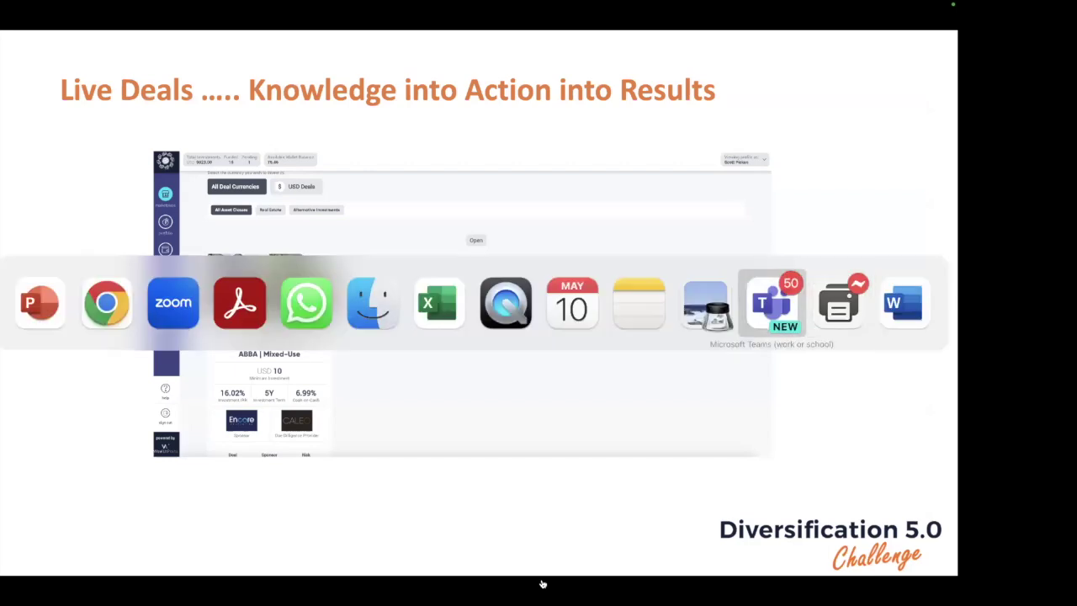
key(super+shift+Tab)
key(super+shift+Tab)
key(super+shift+Tab)
key(super+shift+Tab)
key(super+shift+Tab)
key(super+shift+Tab)
key(super+shift+Tab)
key(super+shift+Tab)
key(super+shift+Tab)
key(super+shift+Tab)
key(super+shift+Tab)
key(super+shift+Tab)
key(super+shift+Tab)
key(super+shift+Tab)
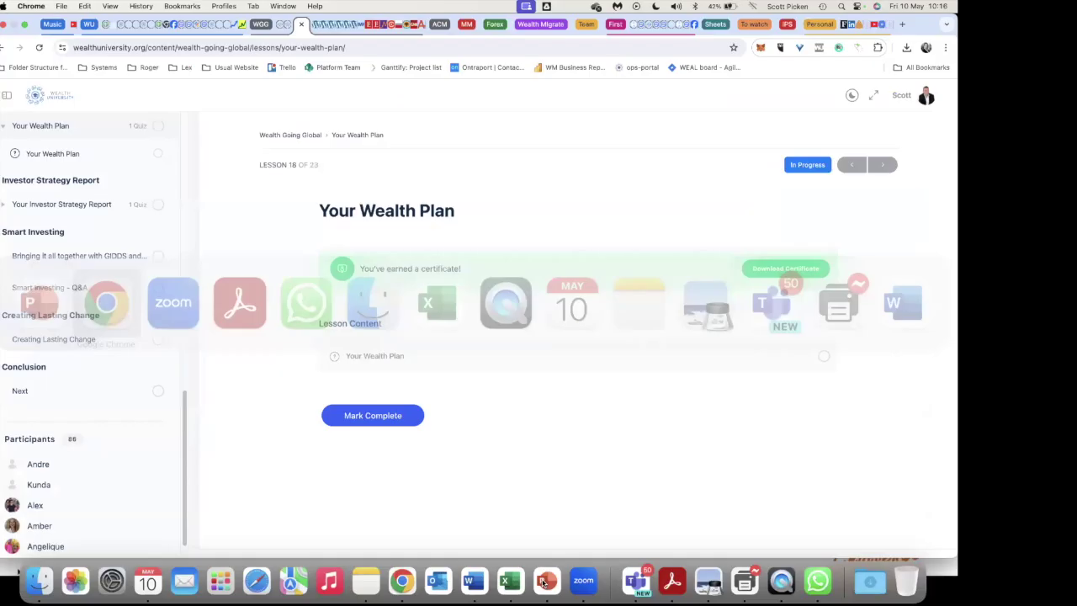
Step: Go to the Wealth Migrate website in a new tab and sign in to WealthPoint
click(901, 24)
text(wealth)
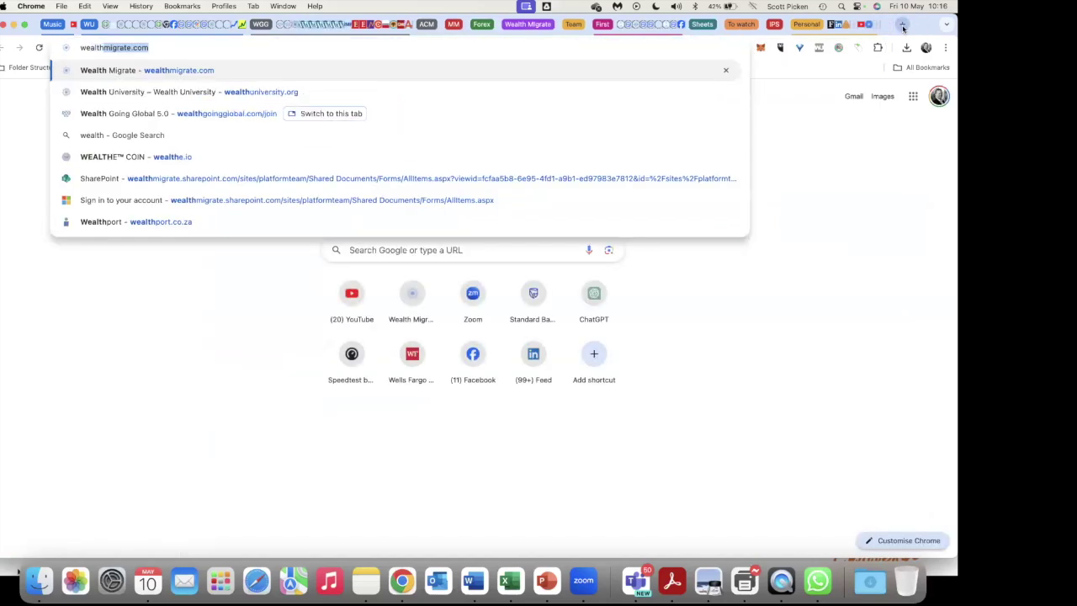
key(Return)
click(846, 101)
click(910, 255)
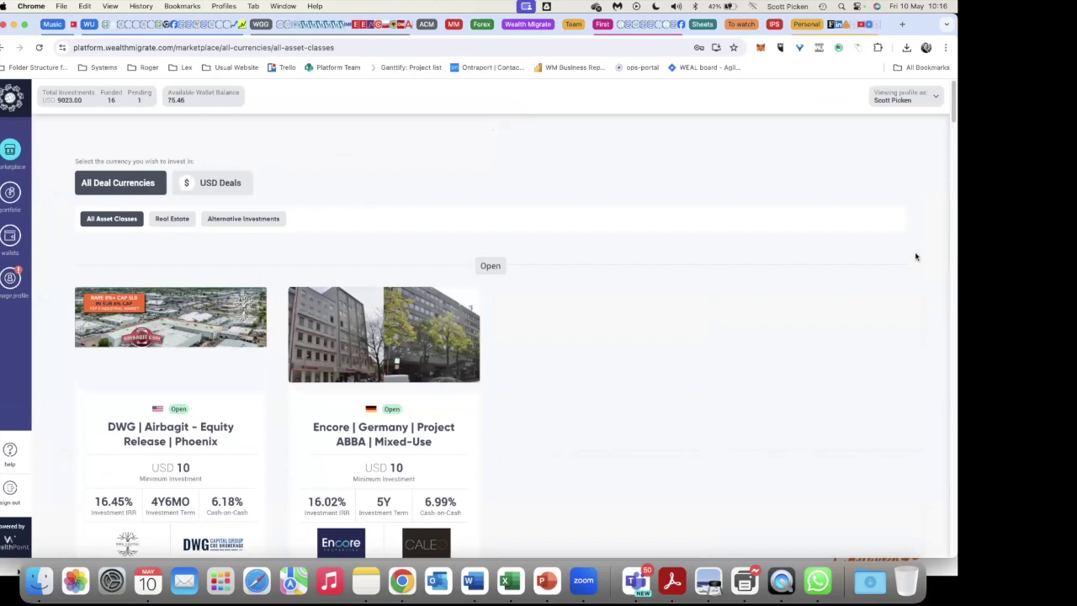
Step: Check the profile list and KYC-approved profile, then open the USD wallet with its 85.76 balance
click(929, 99)
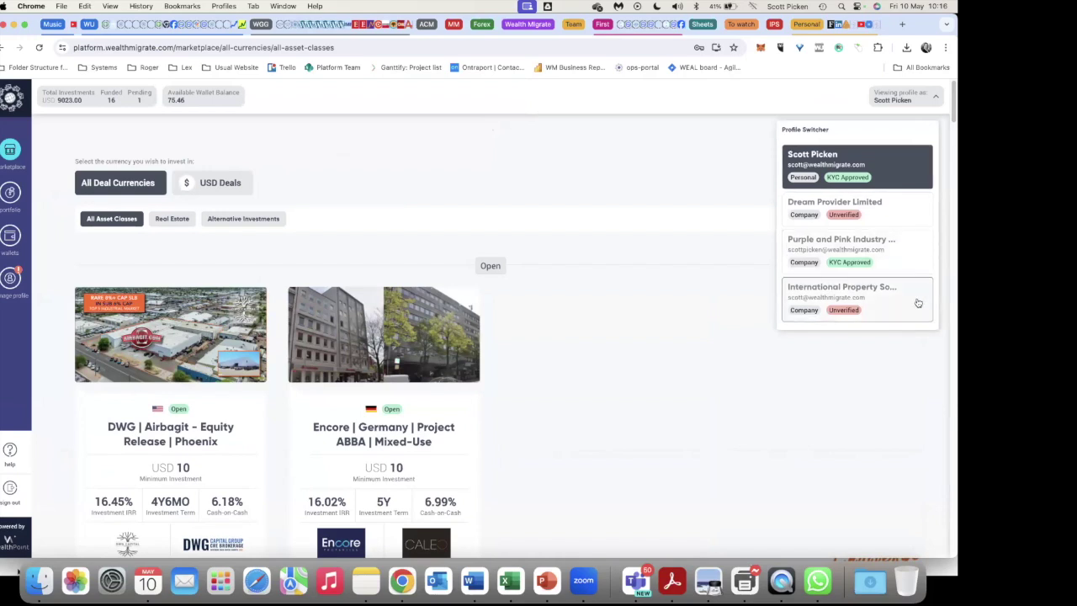
click(763, 432)
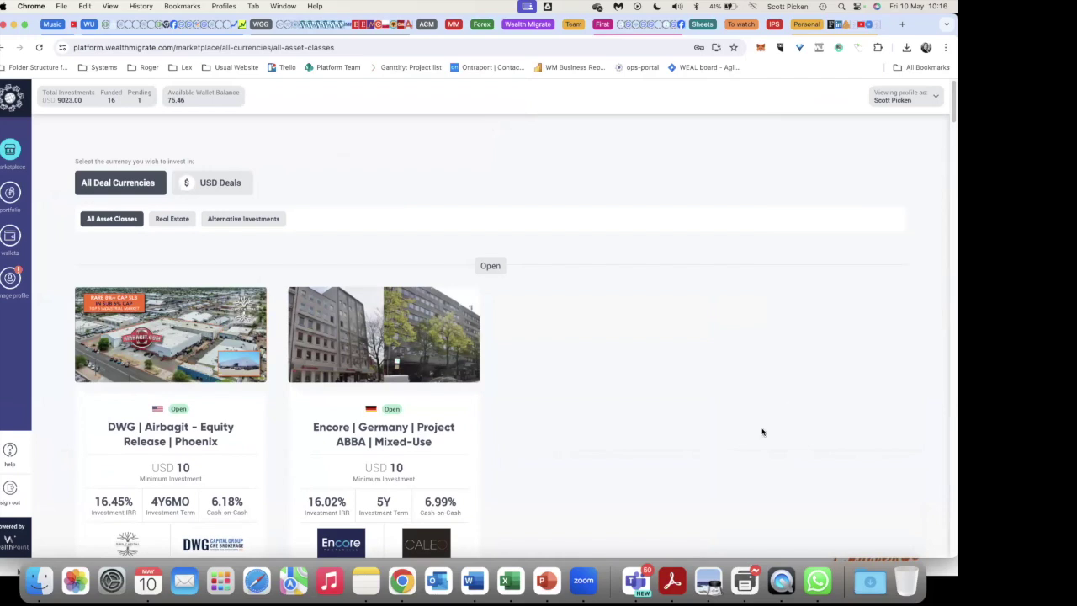
click(6, 284)
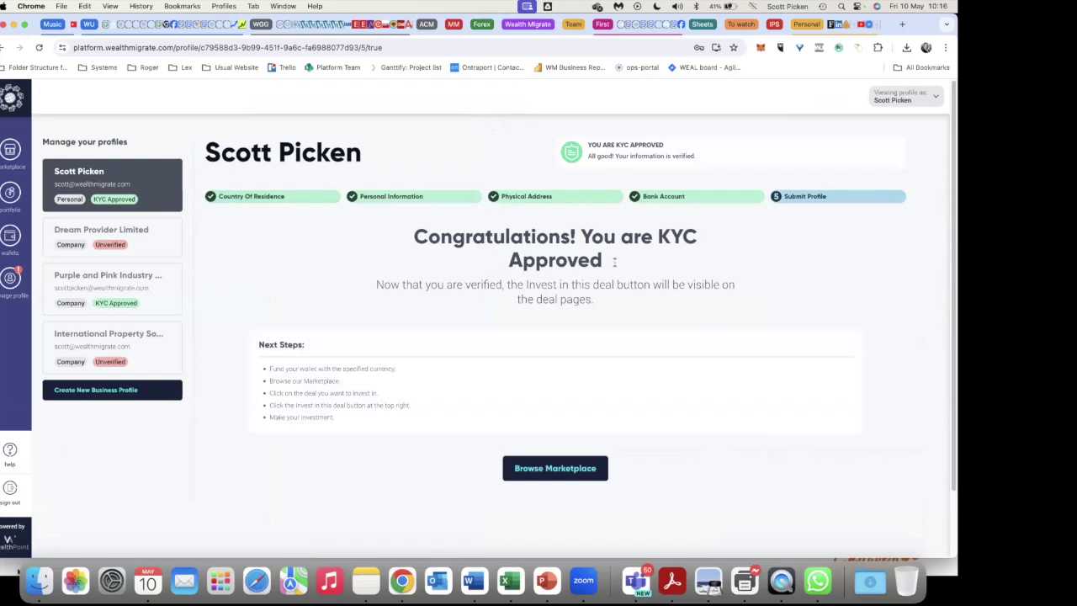
click(10, 235)
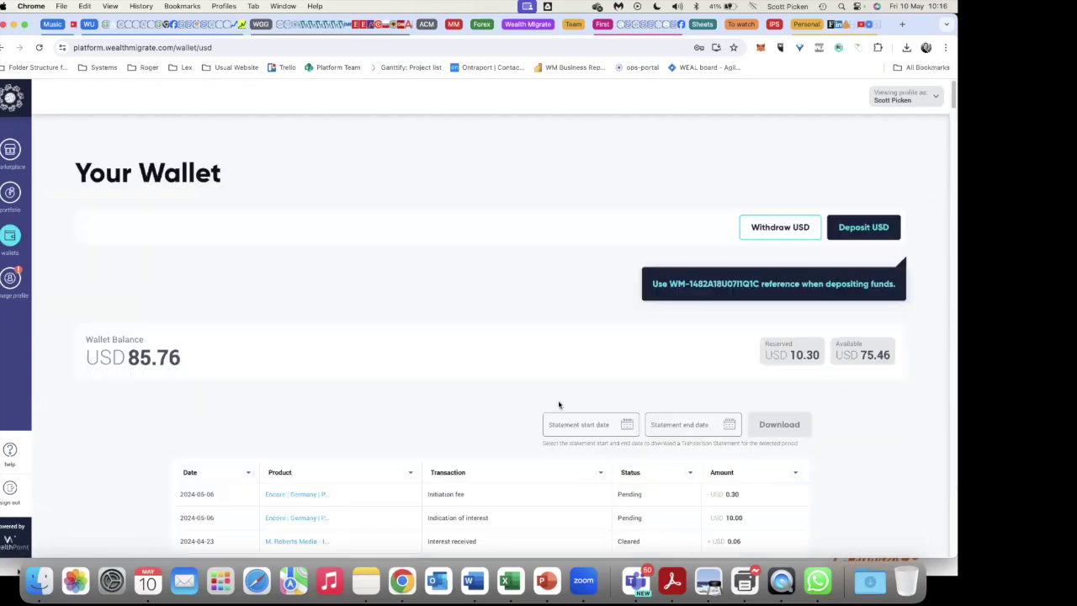
Step: Review the Withdraw USD form and close it
click(795, 236)
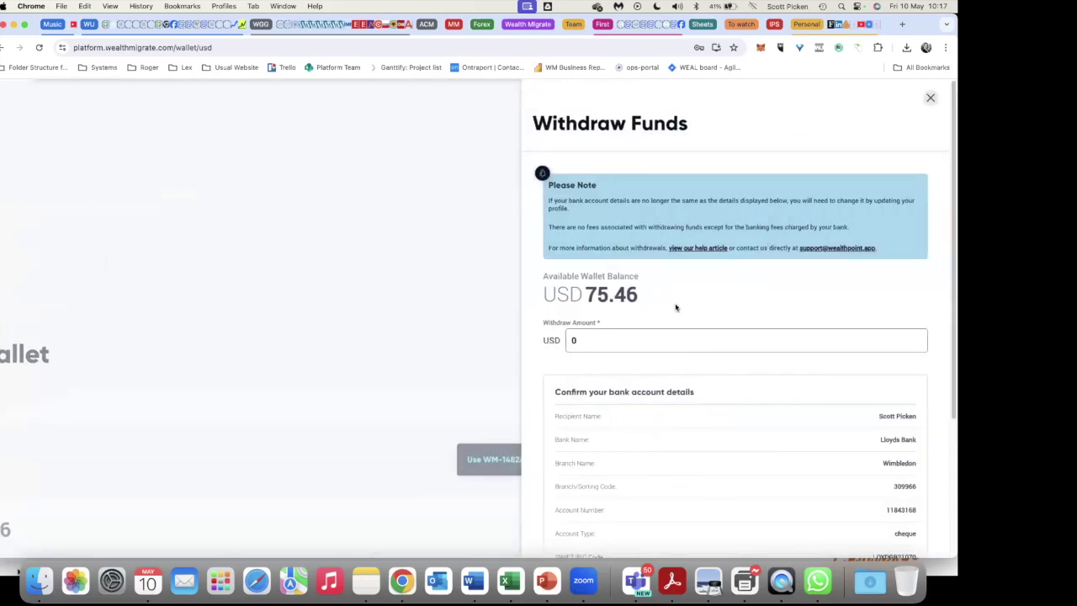
scroll(702, 344, down, 3)
scroll(675, 310, up, 3)
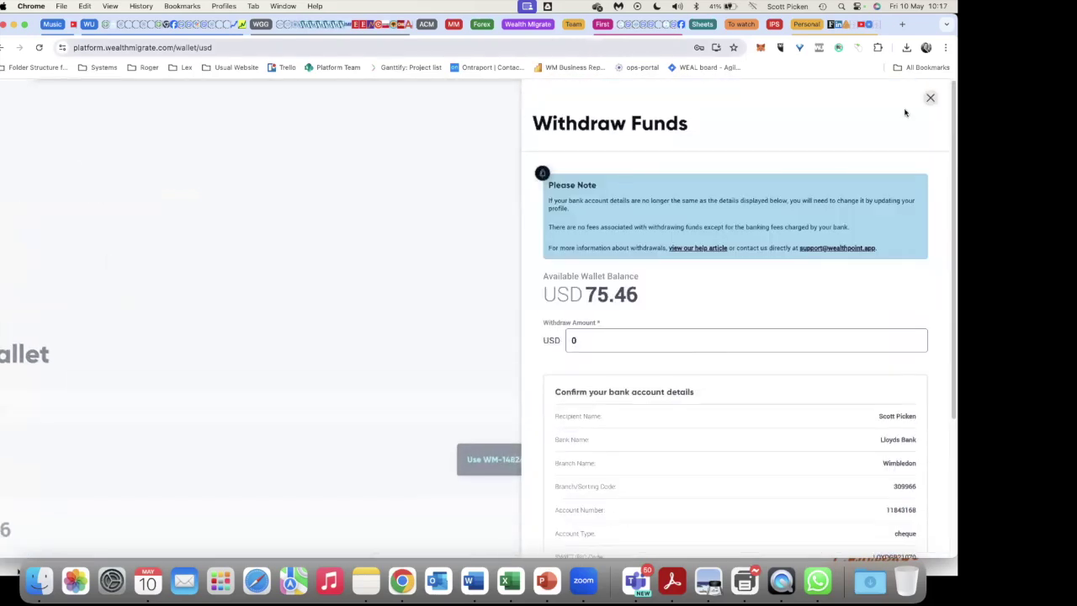
click(930, 97)
Step: Check the USD deposit instructions and payment reference, then open the USD portfolio
click(864, 228)
drag(746, 326, 622, 327)
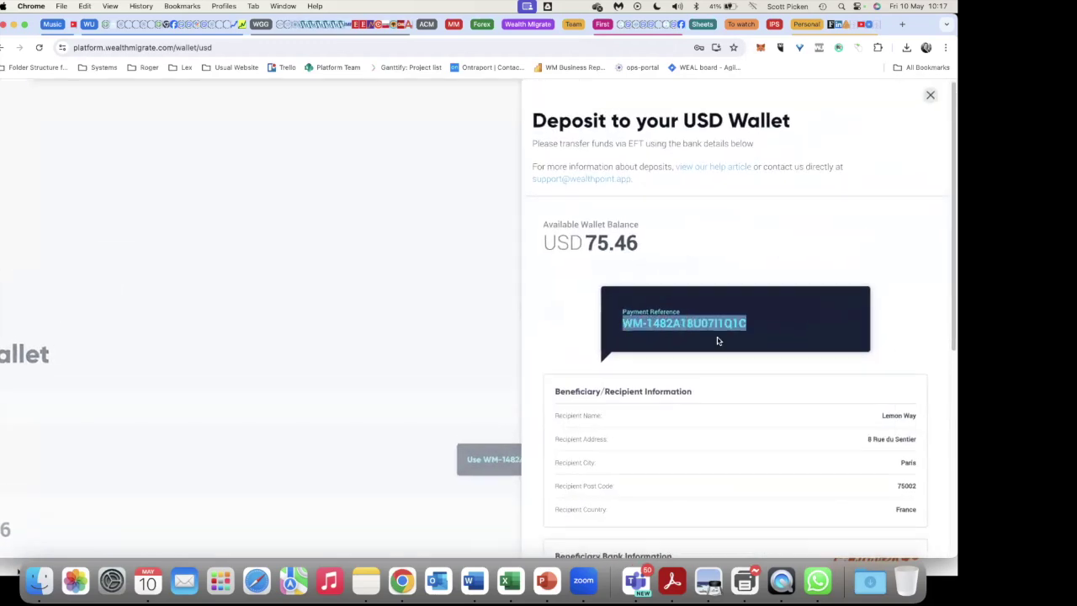
click(930, 95)
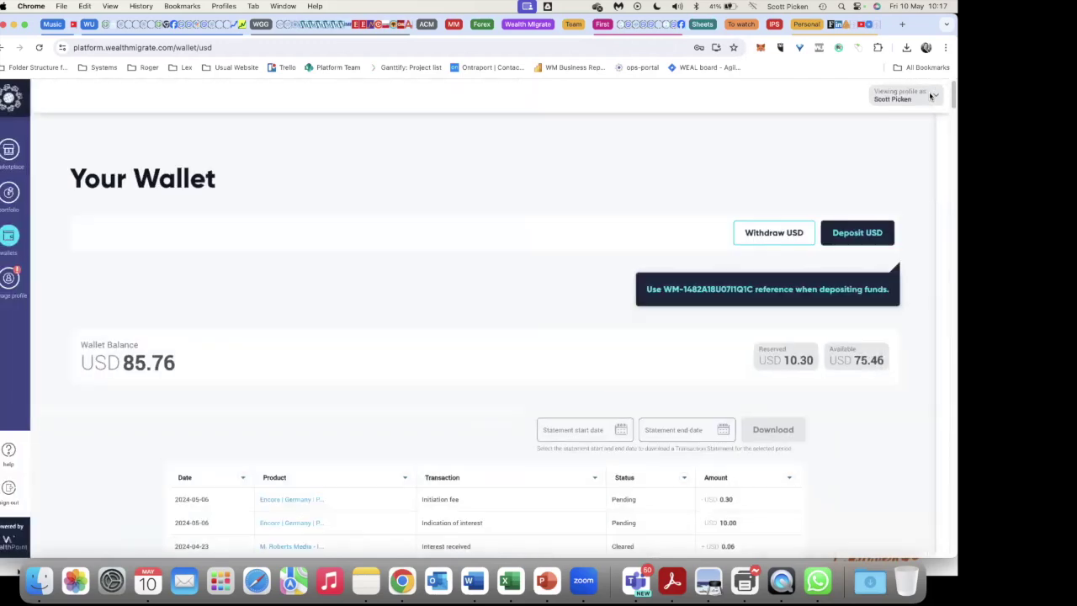
click(9, 193)
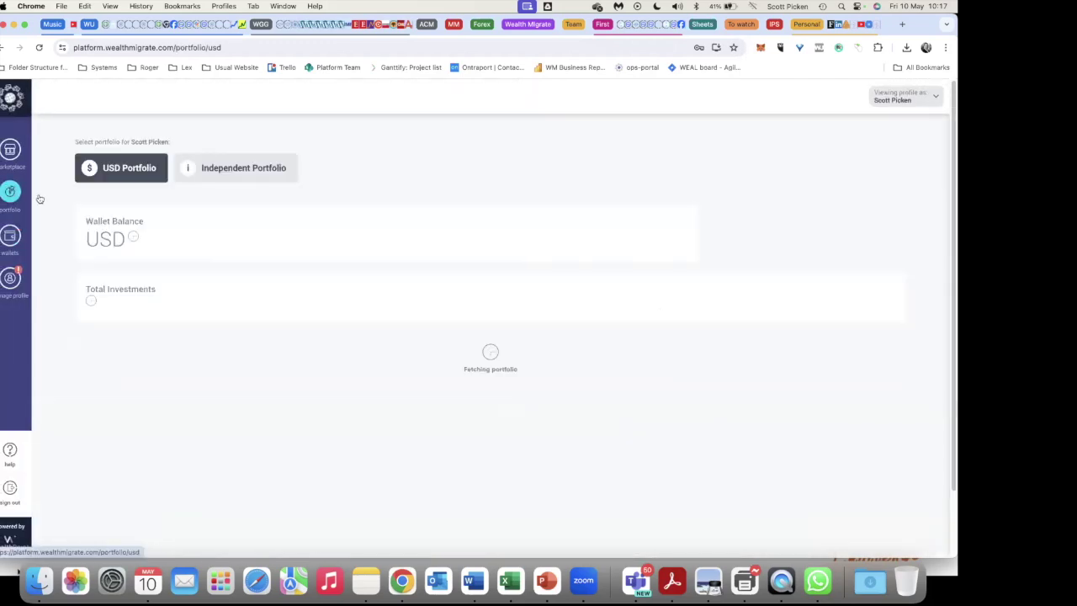
Step: Review pending and funded investments, reload the portfolio to refresh distributions, then return to the marketplace
scroll(789, 372, down, 10)
scroll(789, 373, down, 3)
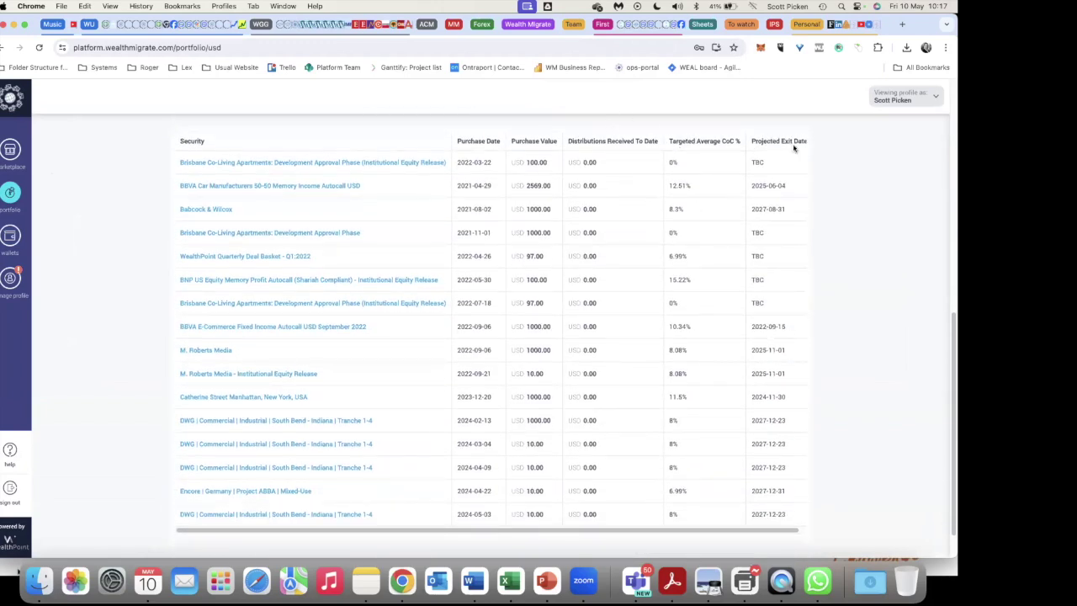
scroll(762, 371, up, 1)
key(super+r)
scroll(762, 373, down, 8)
scroll(762, 373, up, 10)
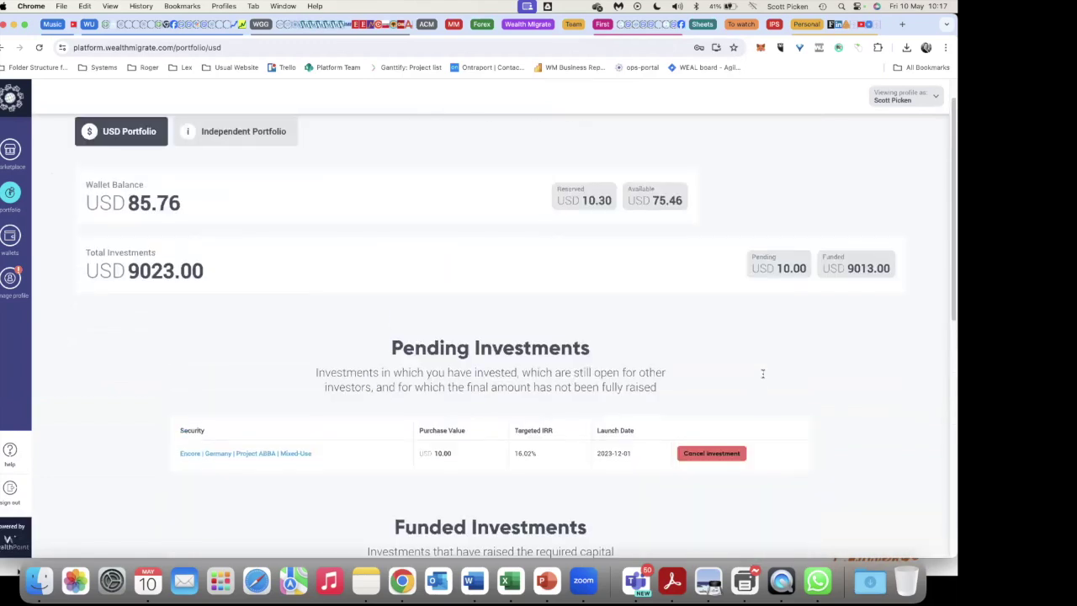
click(7, 152)
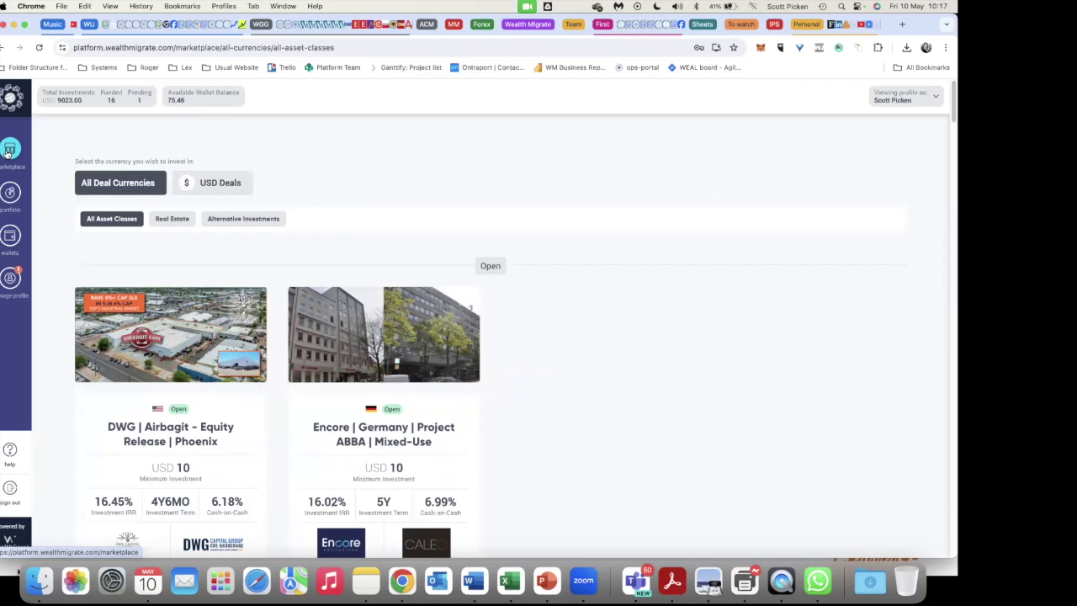
Step: Open the Encore Germany Project ABBA deal page from the marketplace listings
click(7, 151)
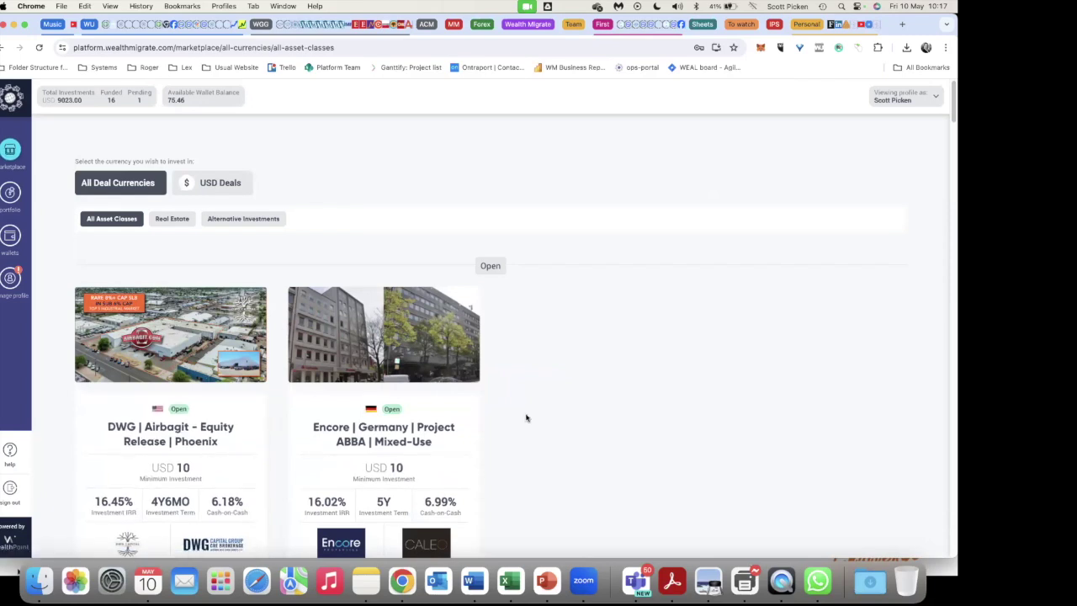
scroll(526, 417, down, 3)
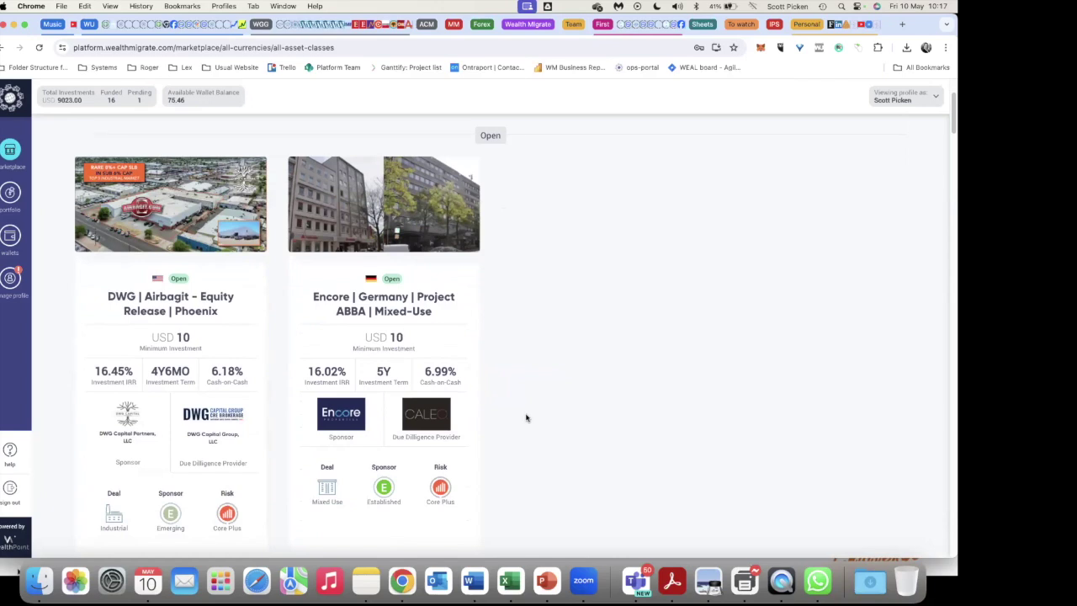
click(363, 297)
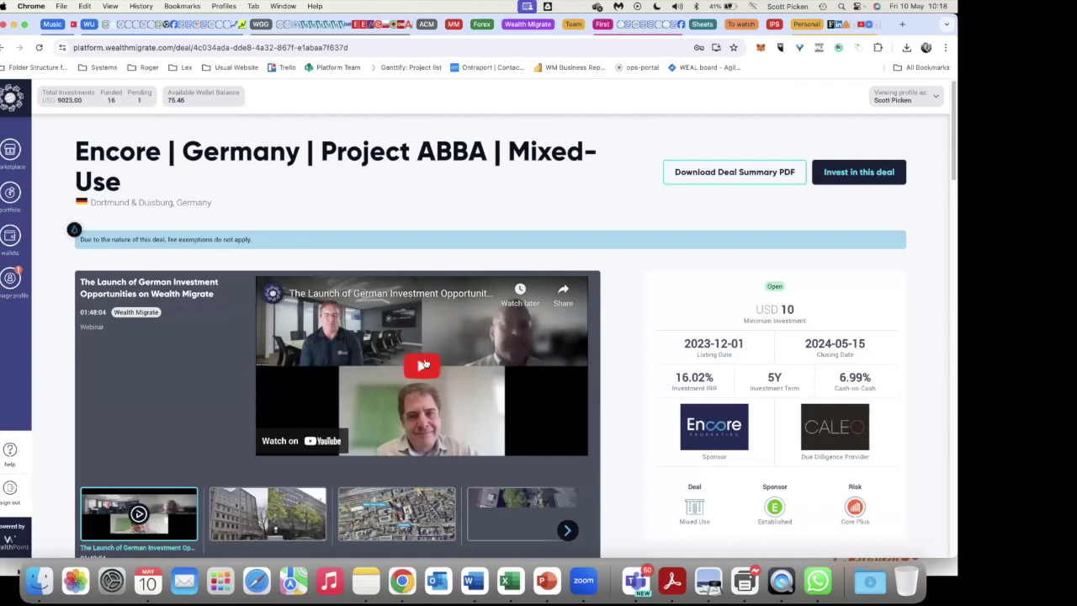
scroll(425, 361, down, 1)
scroll(425, 362, down, 3)
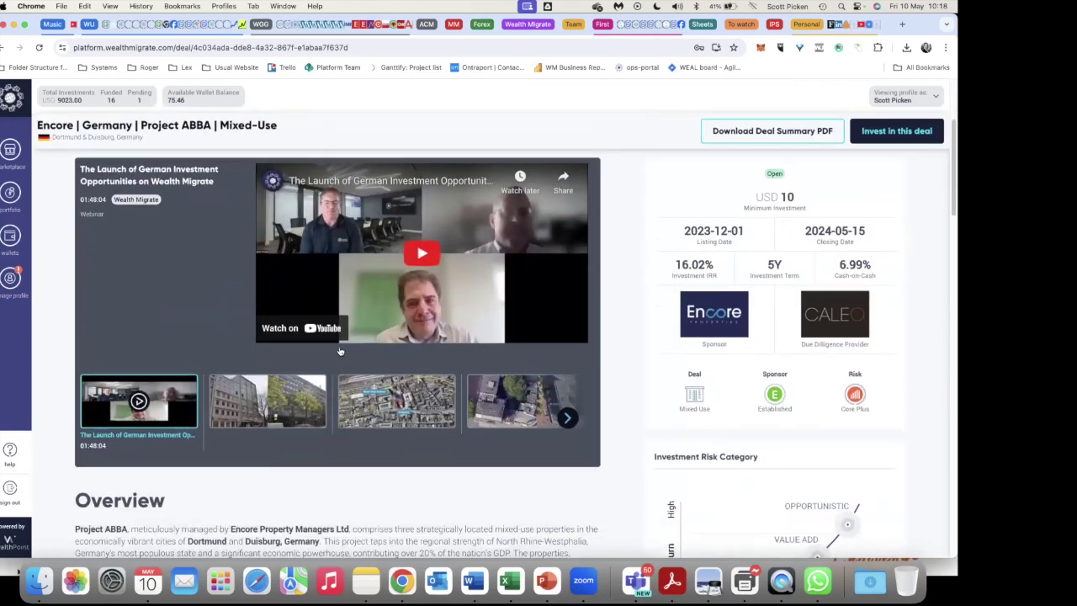
Step: Browse the deal gallery photos and aerial map, then scroll down to the Projected Returns Calculator
click(277, 404)
click(395, 402)
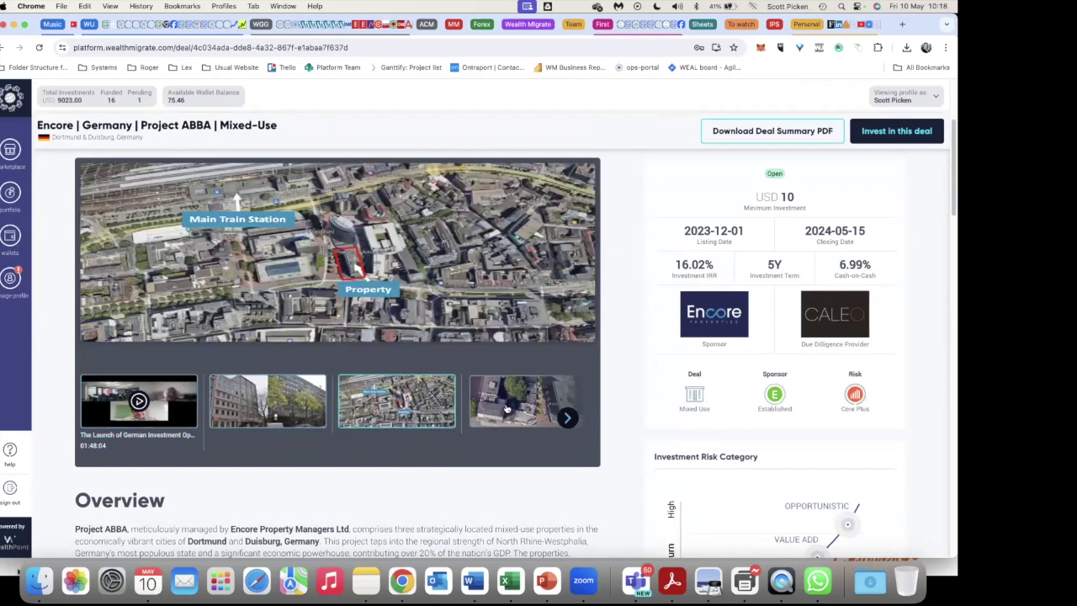
click(505, 409)
click(119, 408)
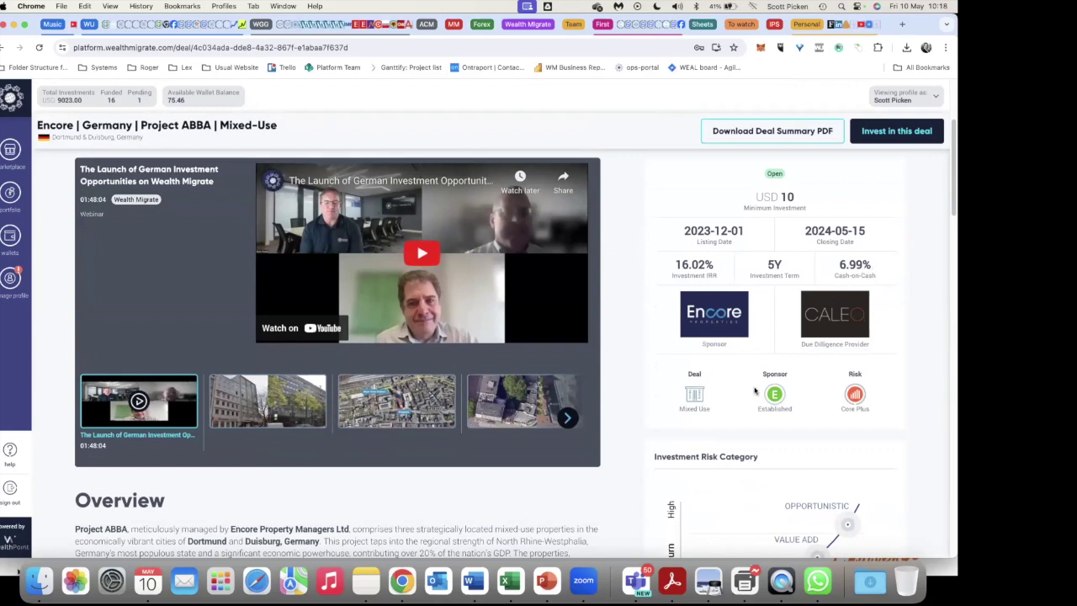
scroll(854, 399, down, 1)
scroll(854, 400, down, 3)
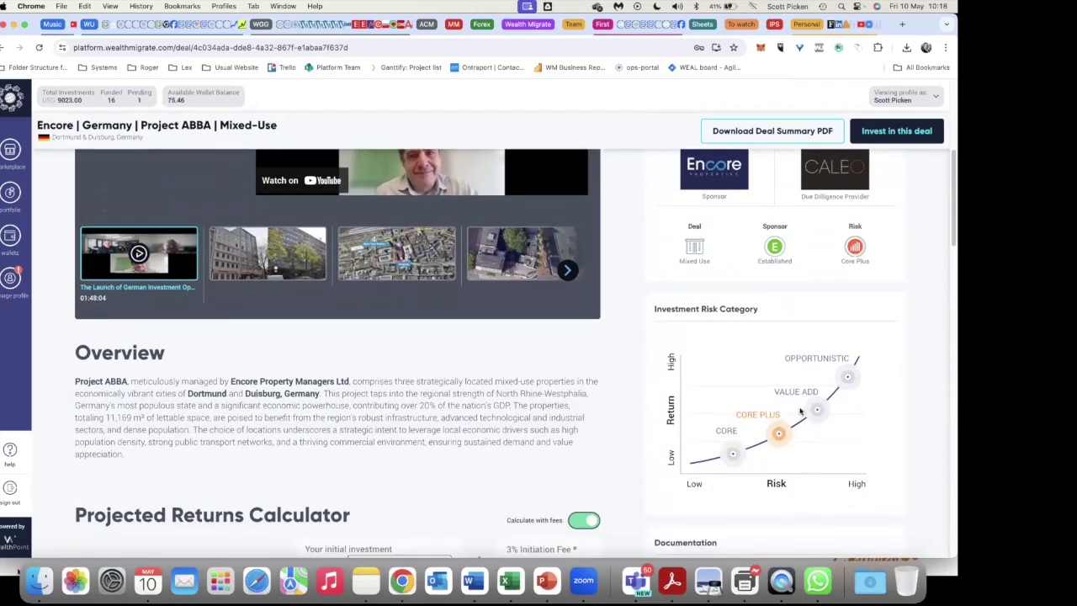
scroll(757, 353, down, 8)
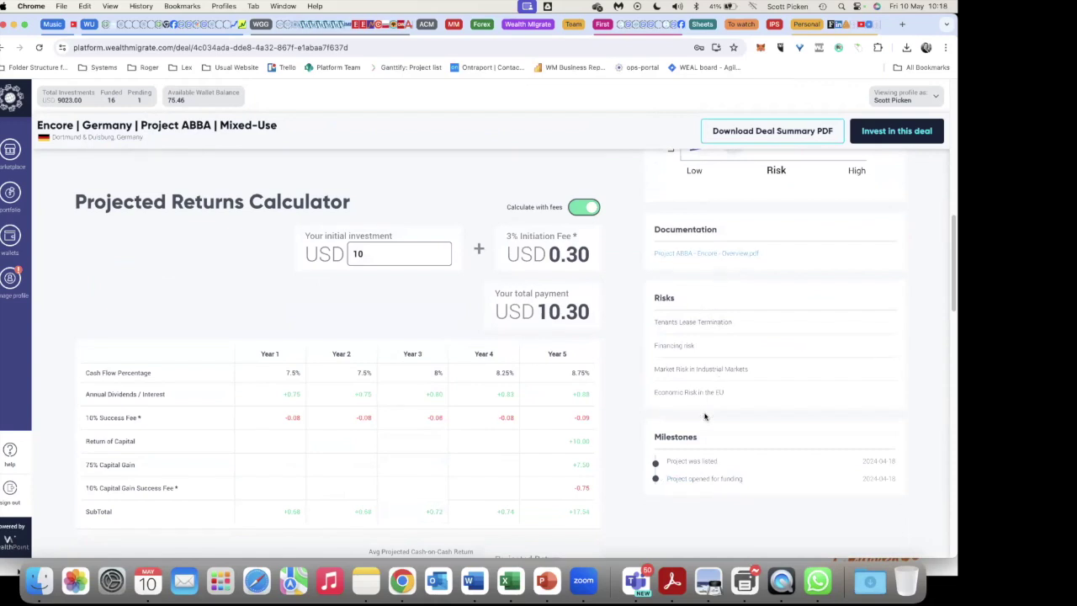
Step: Enter a USD 10000 initial investment, read the USD 20,350 projected return, then scroll back up
click(373, 256)
text(00)
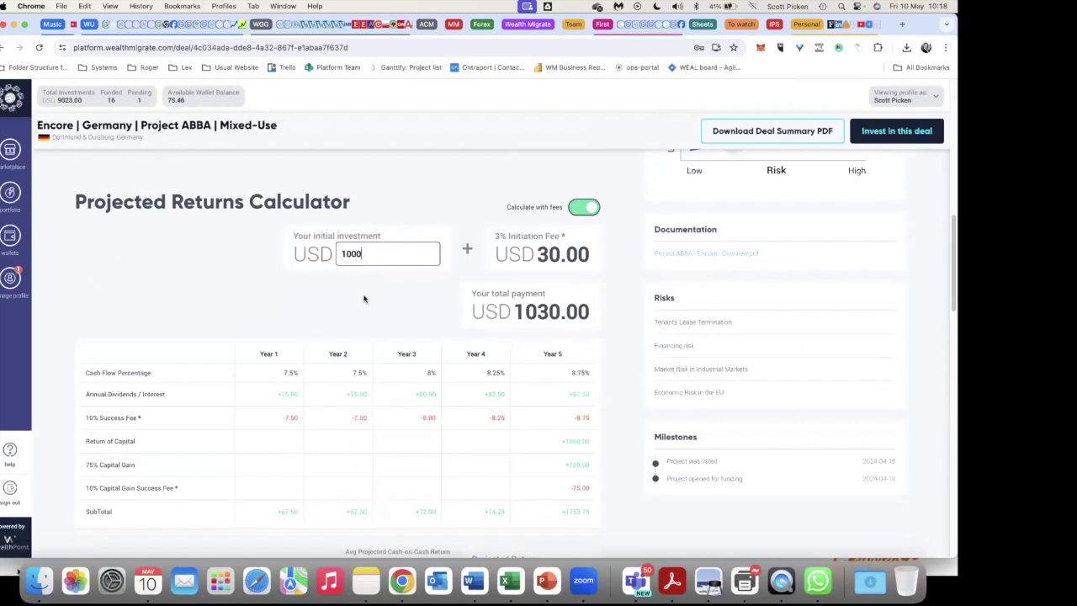
text(0)
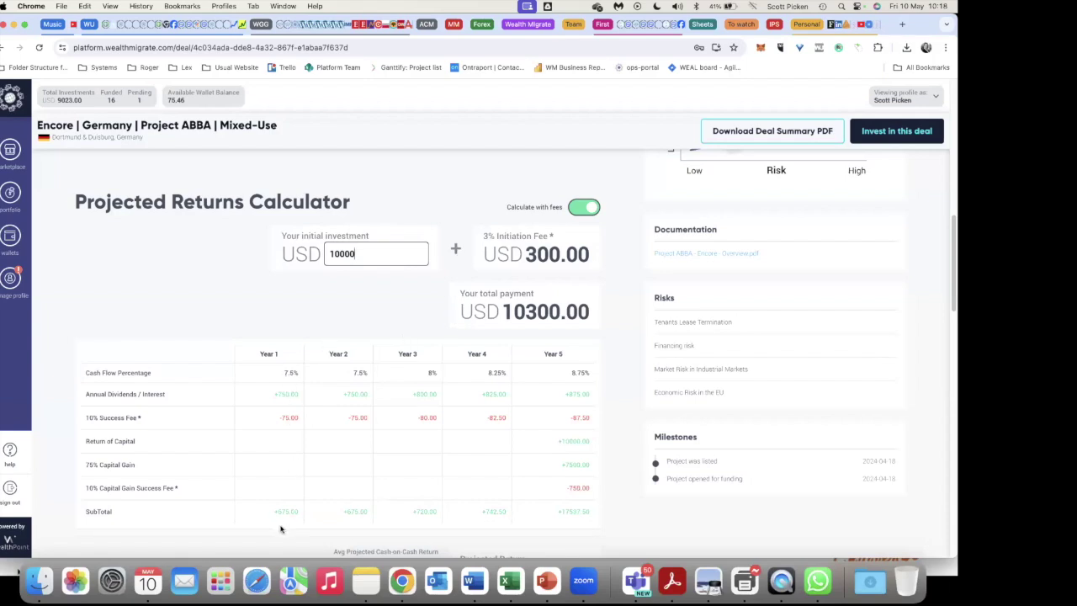
scroll(281, 528, down, 1)
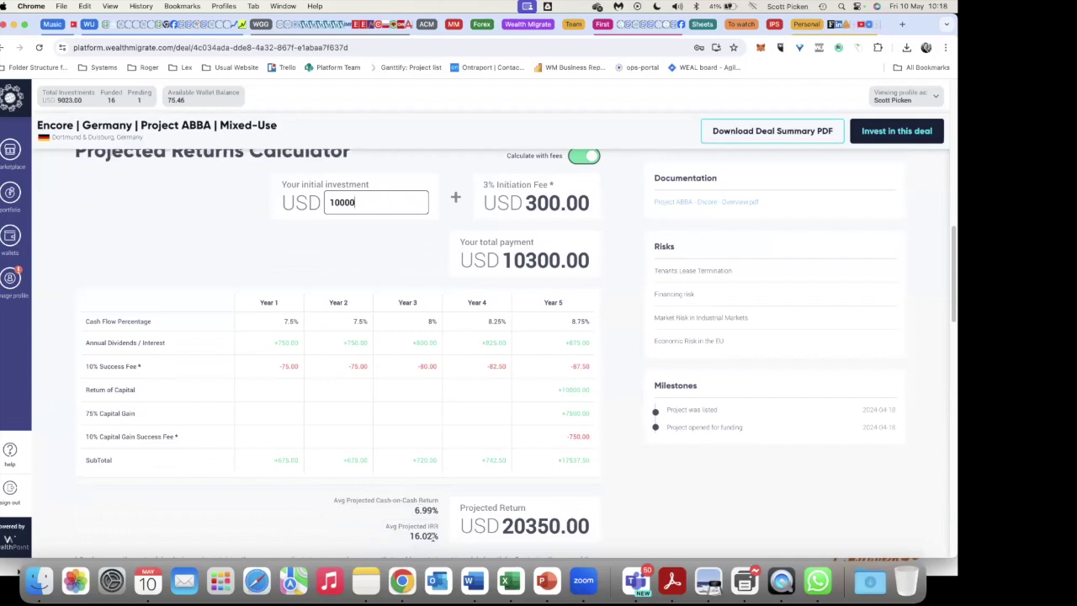
scroll(433, 536, down, 10)
scroll(433, 538, down, 10)
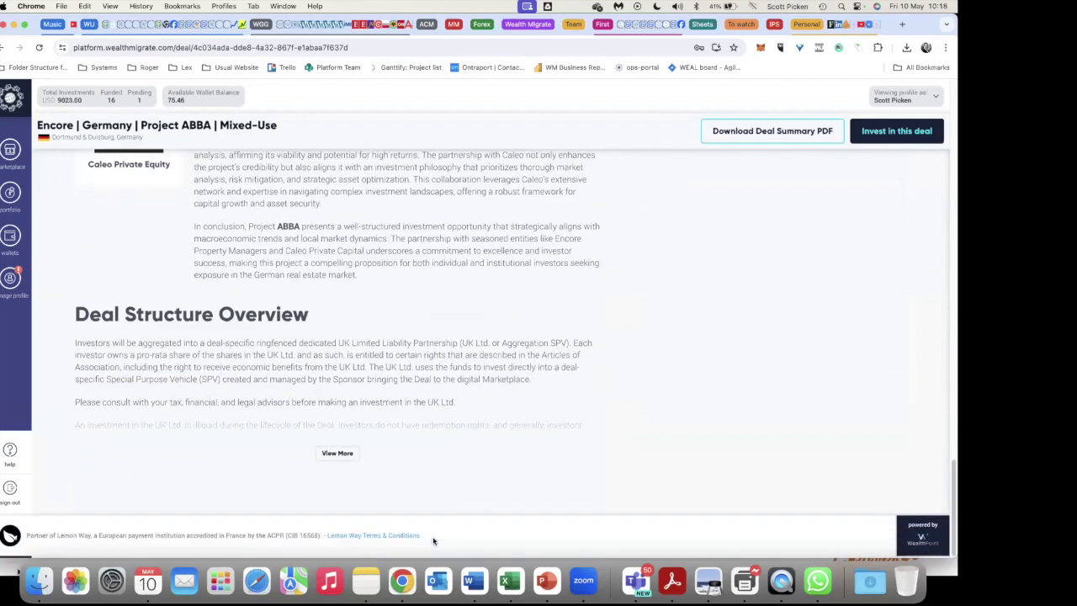
scroll(433, 540, up, 20)
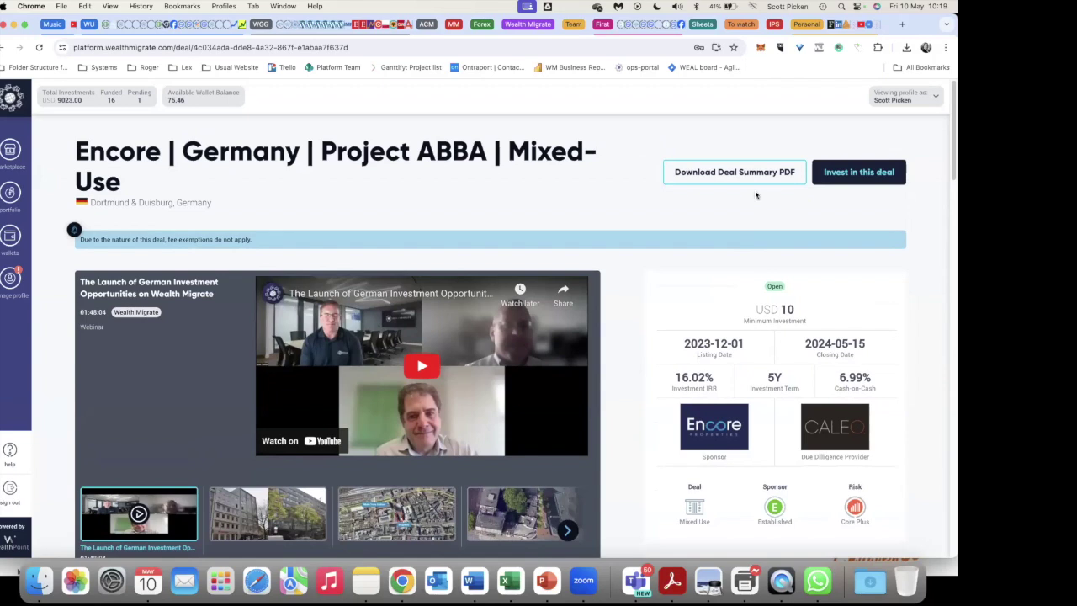
Step: Start a USD 10 investment in Project ABBA and tick all four agreement statements
click(859, 171)
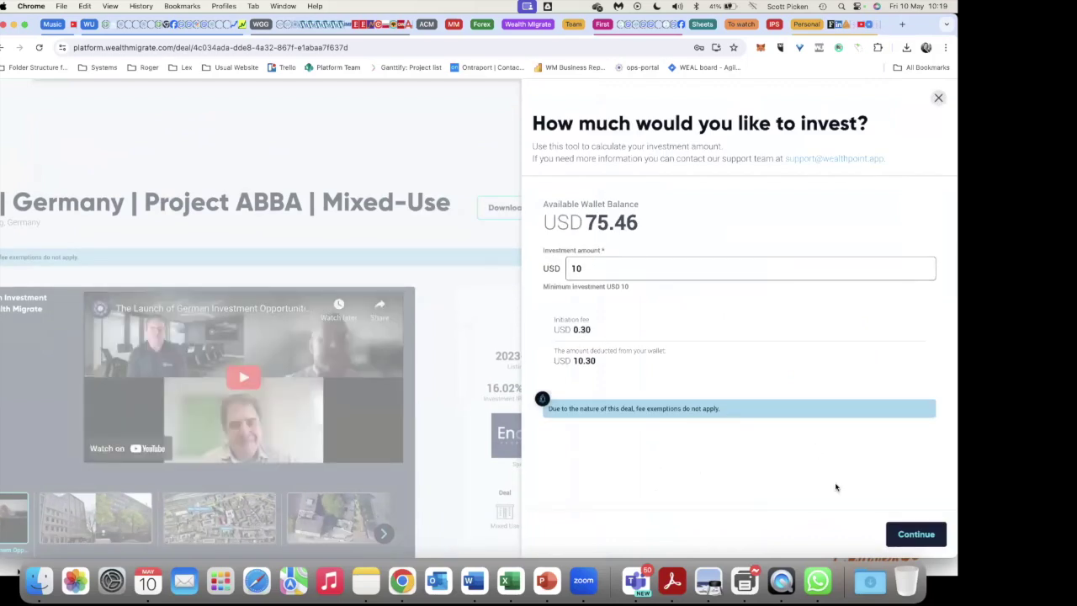
click(915, 533)
click(550, 181)
click(550, 219)
click(550, 256)
click(550, 293)
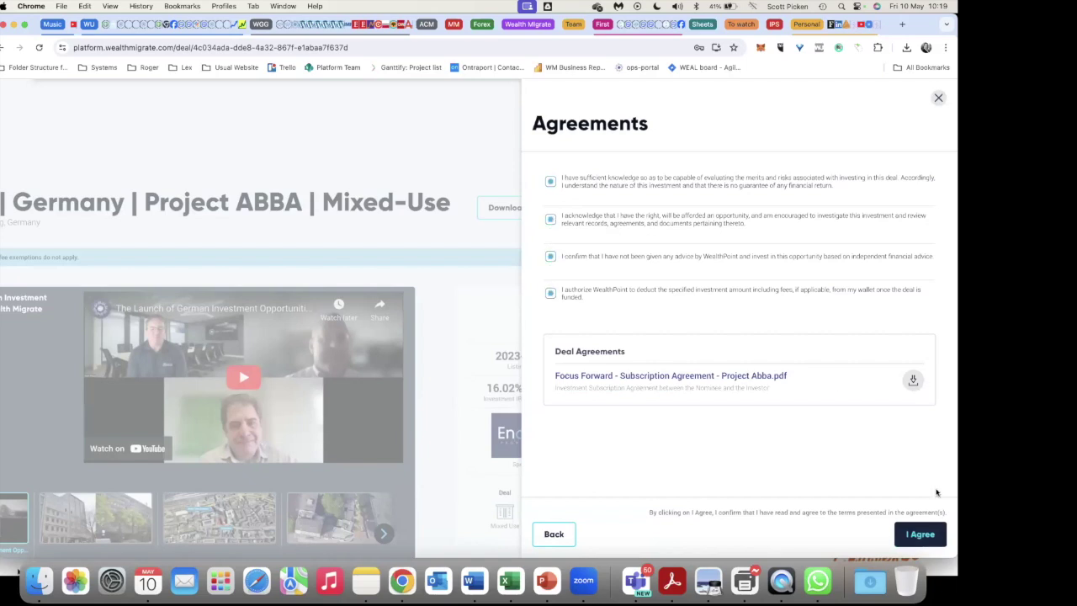
Step: Accept the agreements, place the USD 10 investment and view it in the portfolio
click(917, 534)
click(910, 535)
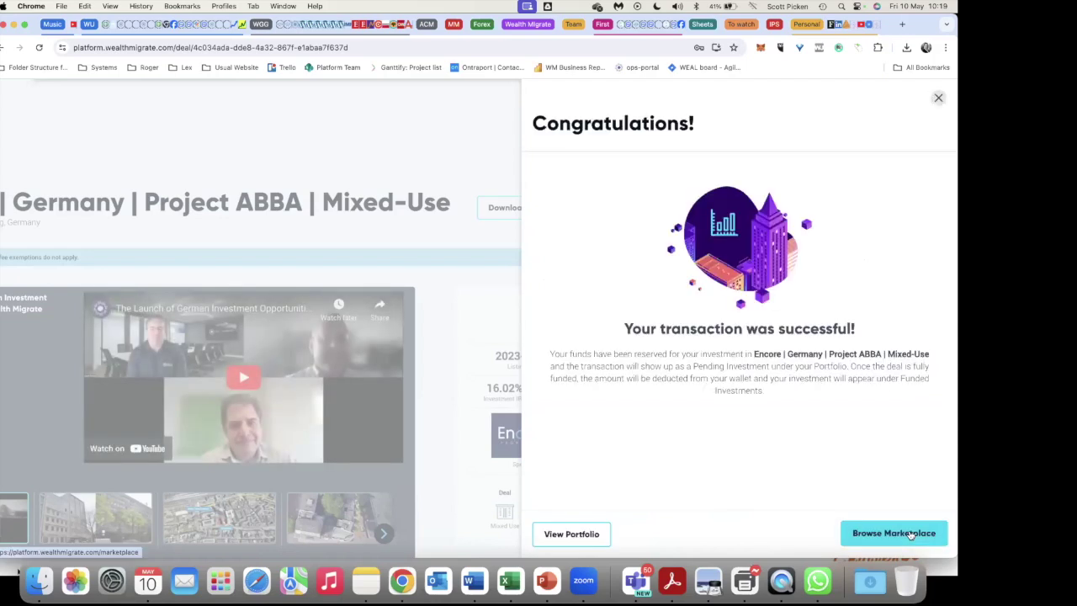
click(571, 533)
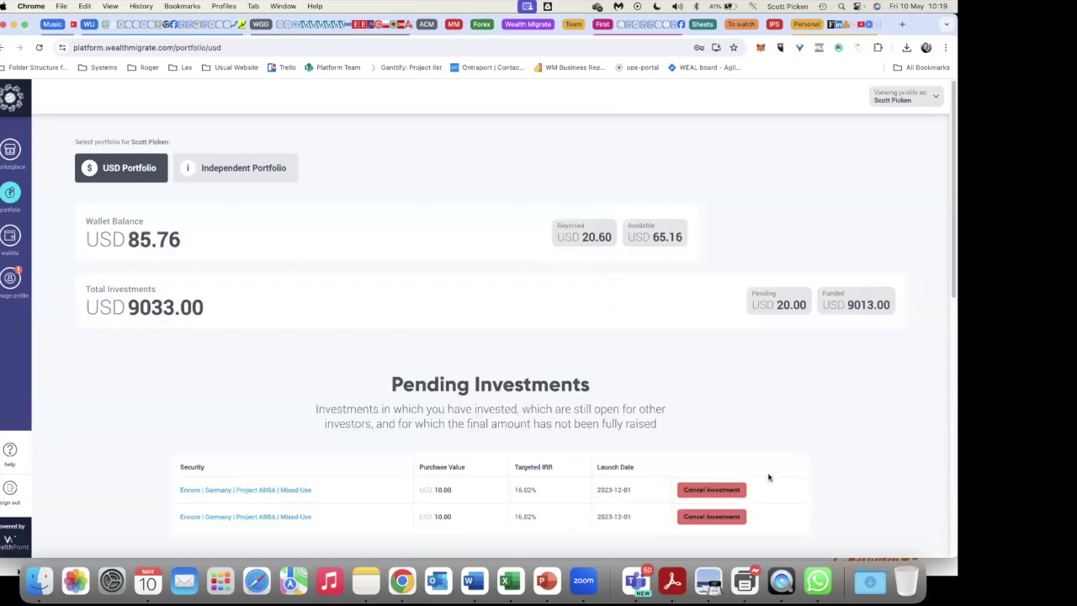
Step: Remove the second pending USD 10 Project ABBA investment, then go back to the marketplace listings
scroll(768, 476, down, 3)
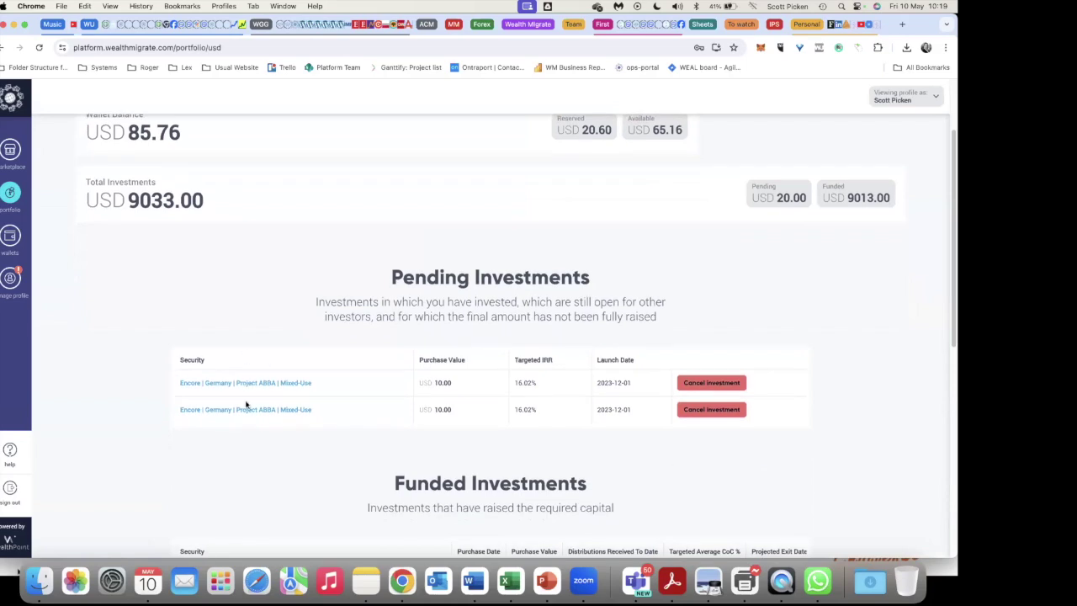
click(727, 409)
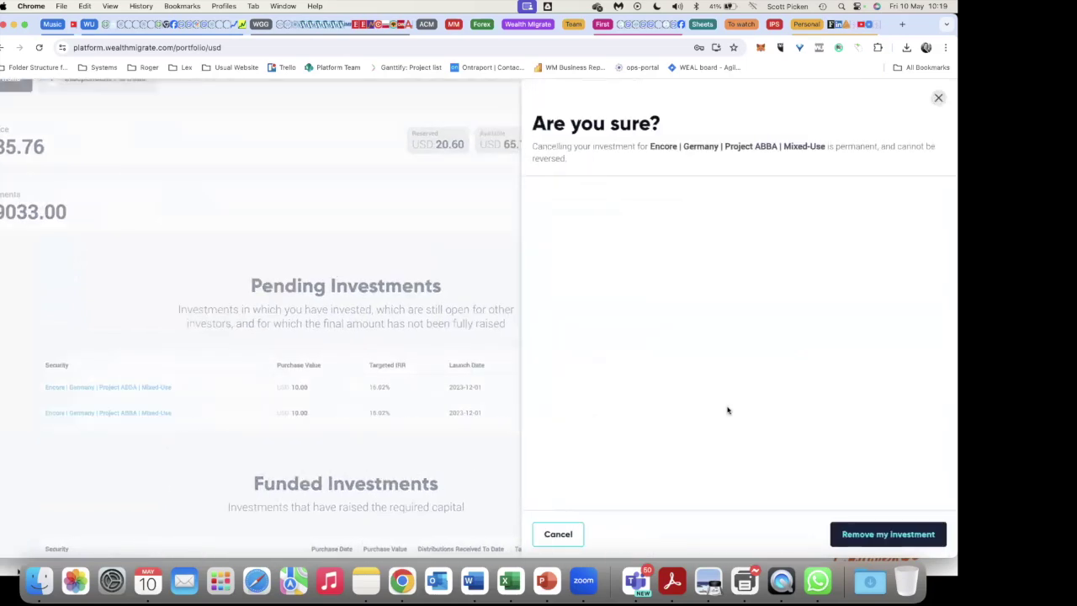
click(890, 528)
click(924, 533)
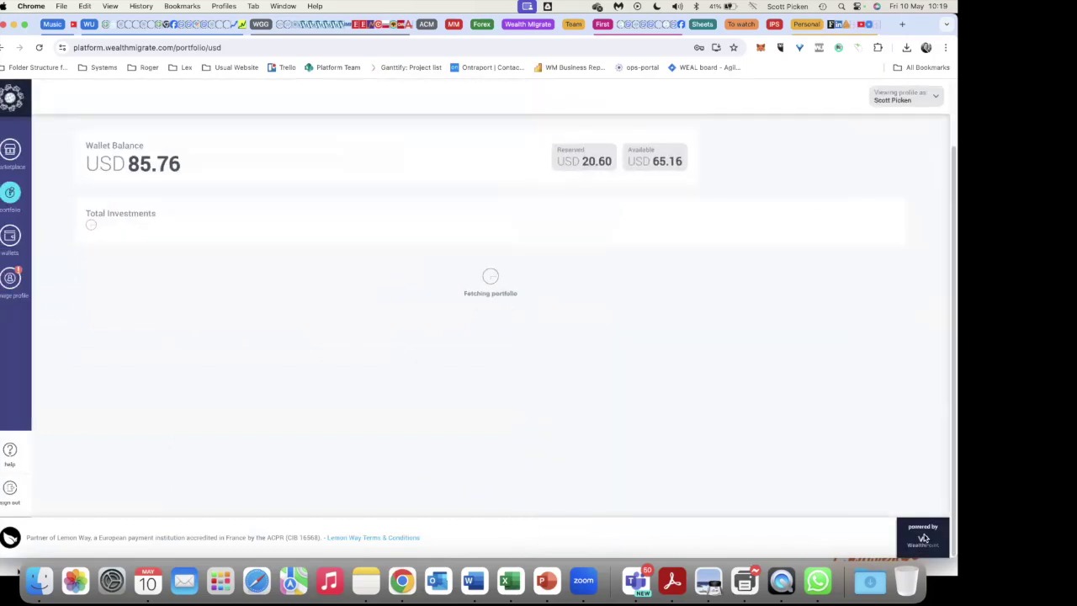
click(8, 152)
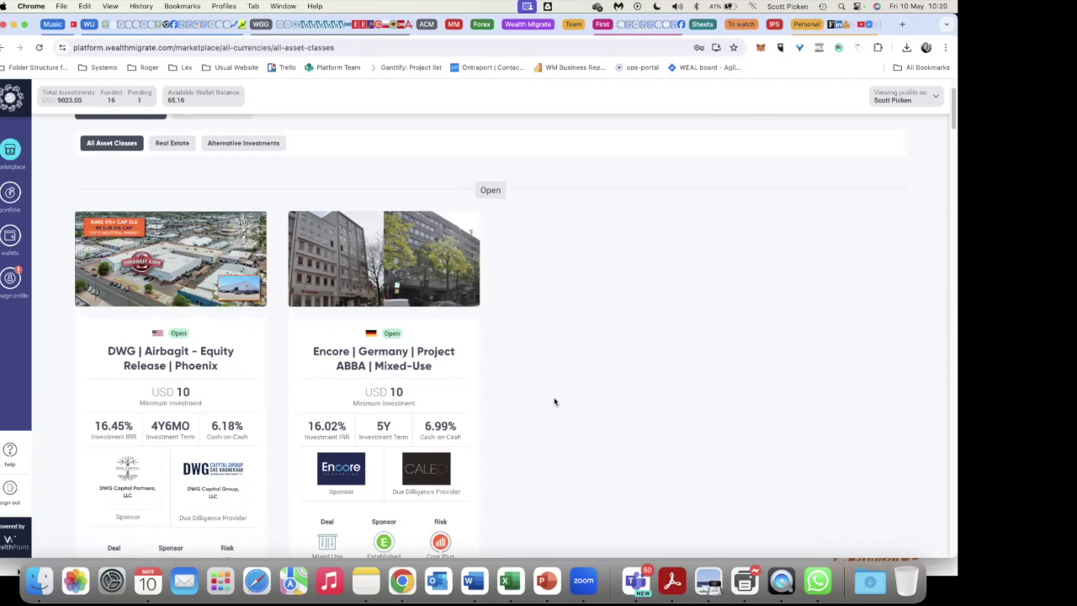
Step: Open the DWG Airbagit Phoenix deal, browse its warehouse photos, then bring back the Live Deals slide
click(127, 348)
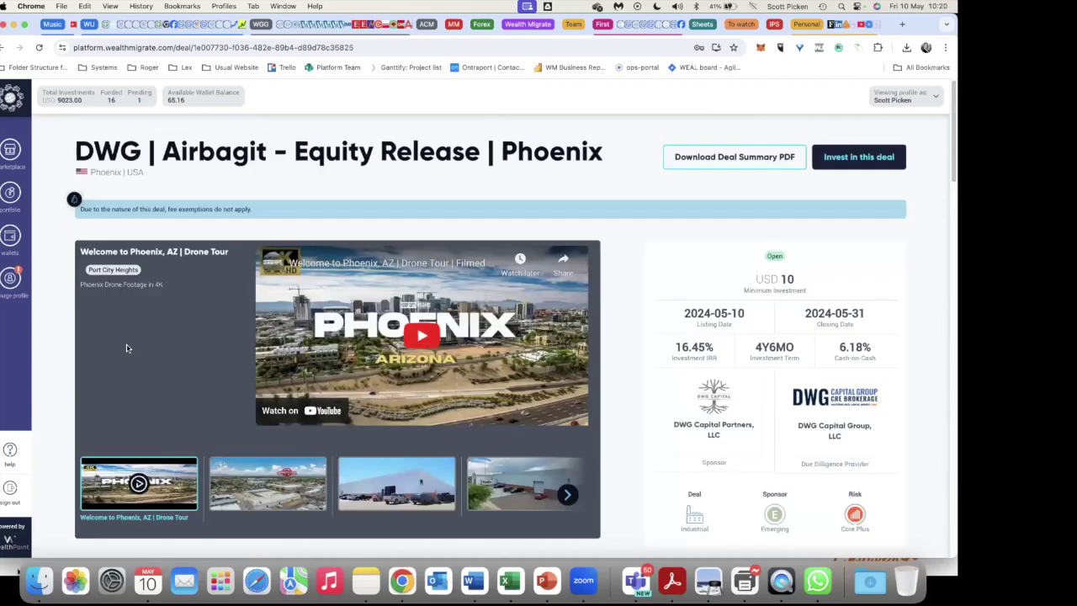
click(282, 486)
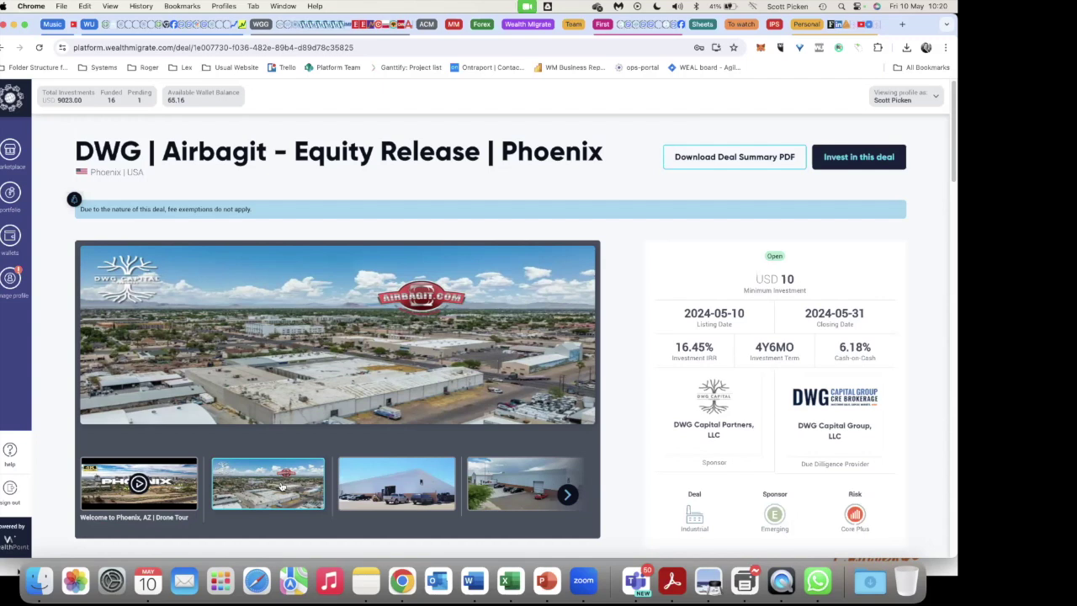
click(400, 484)
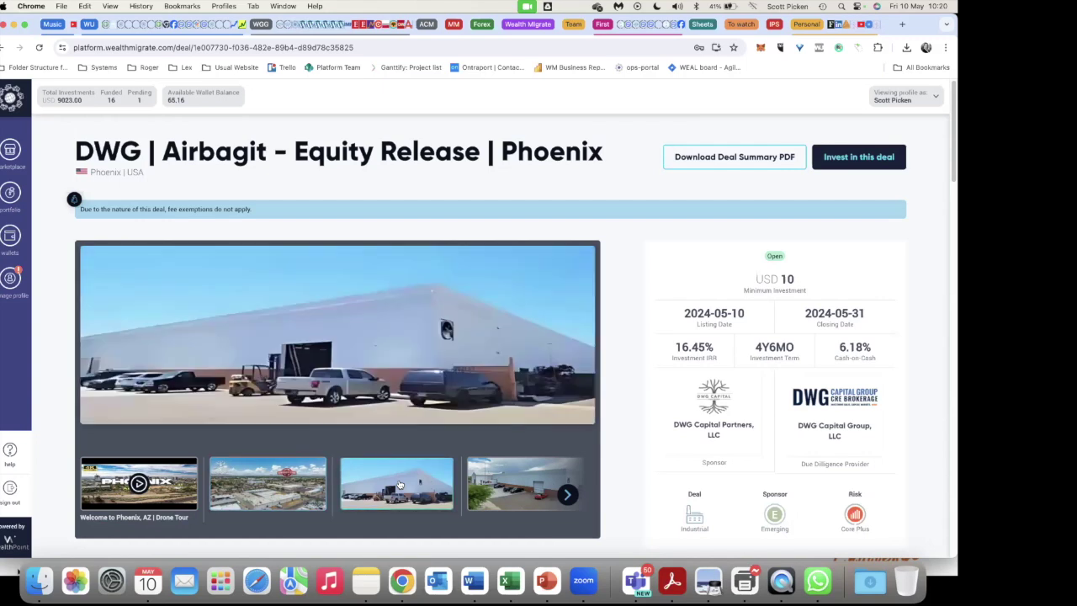
click(514, 476)
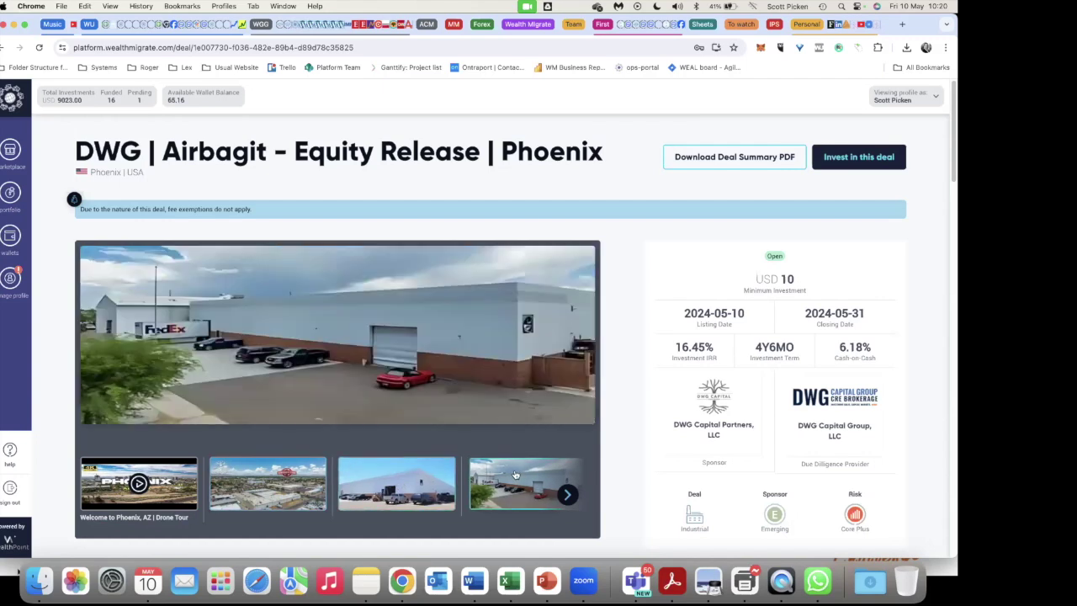
click(567, 495)
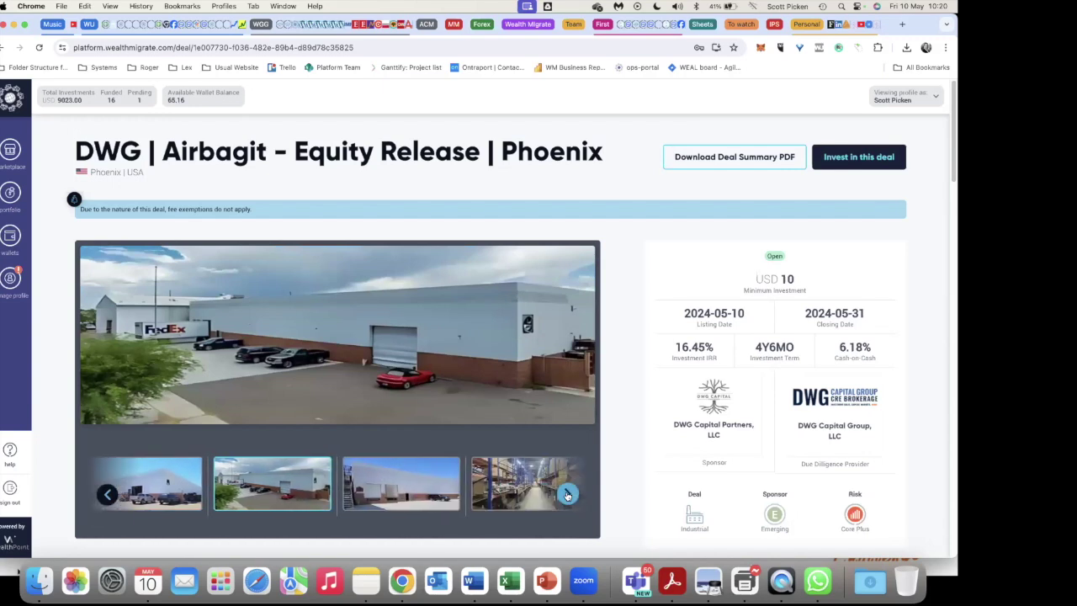
click(43, 580)
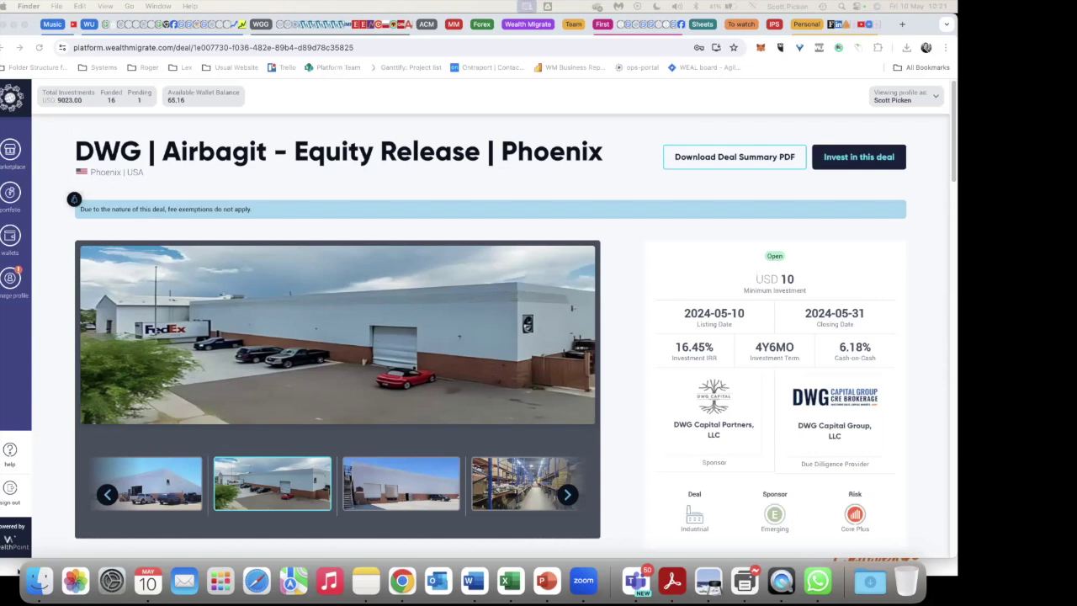
key(super+Tab)
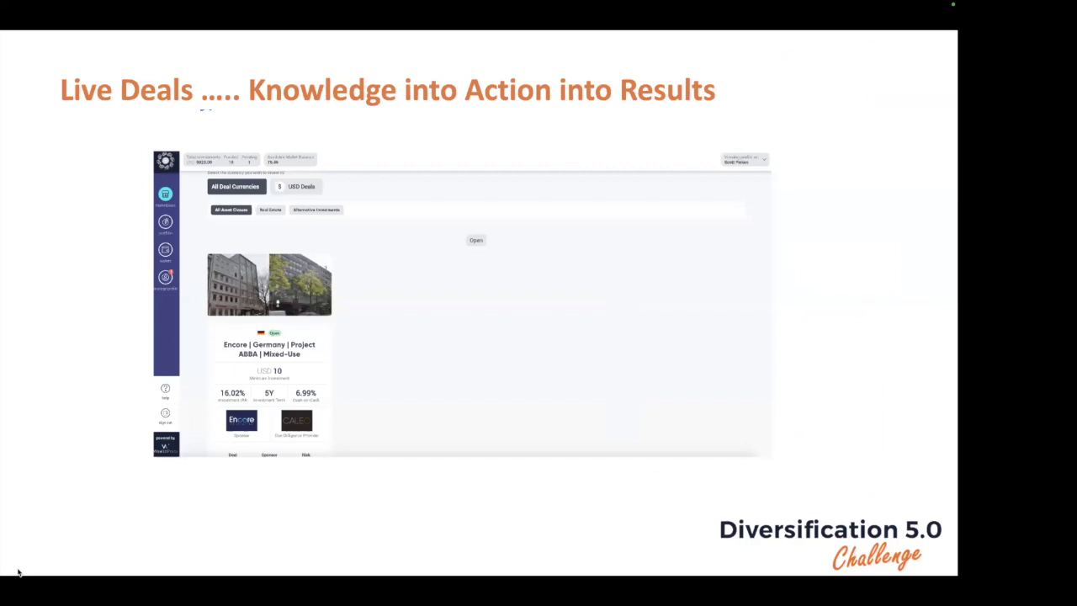
Step: Leave the slideshow and move through the Phoenix Deal deck to slide 6, 'Key Points: Phoenix'
key(super+Tab)
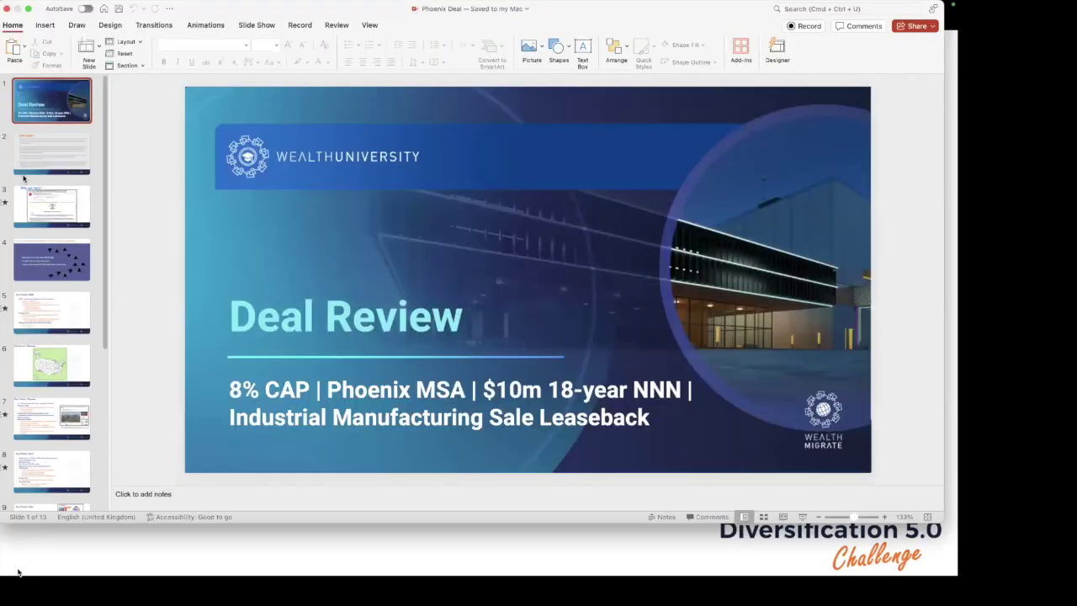
click(28, 204)
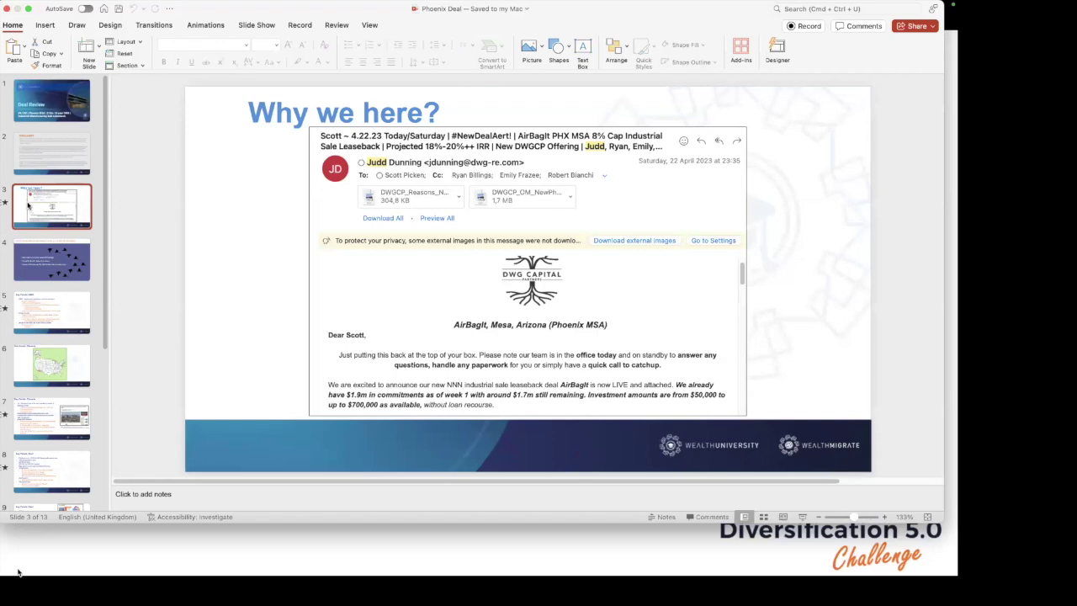
key(Down)
key(Down)
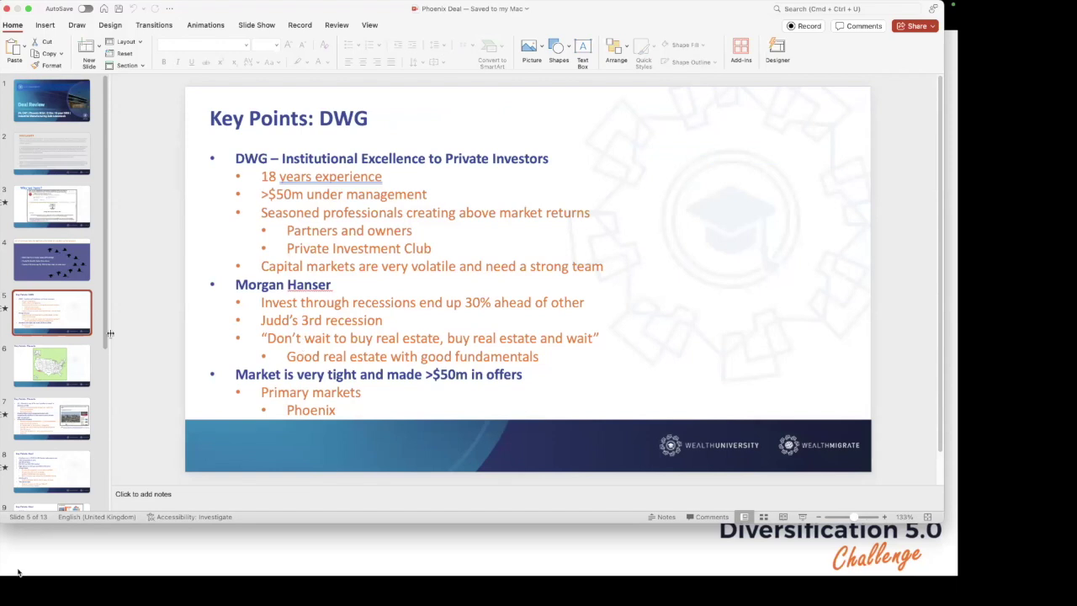
click(40, 368)
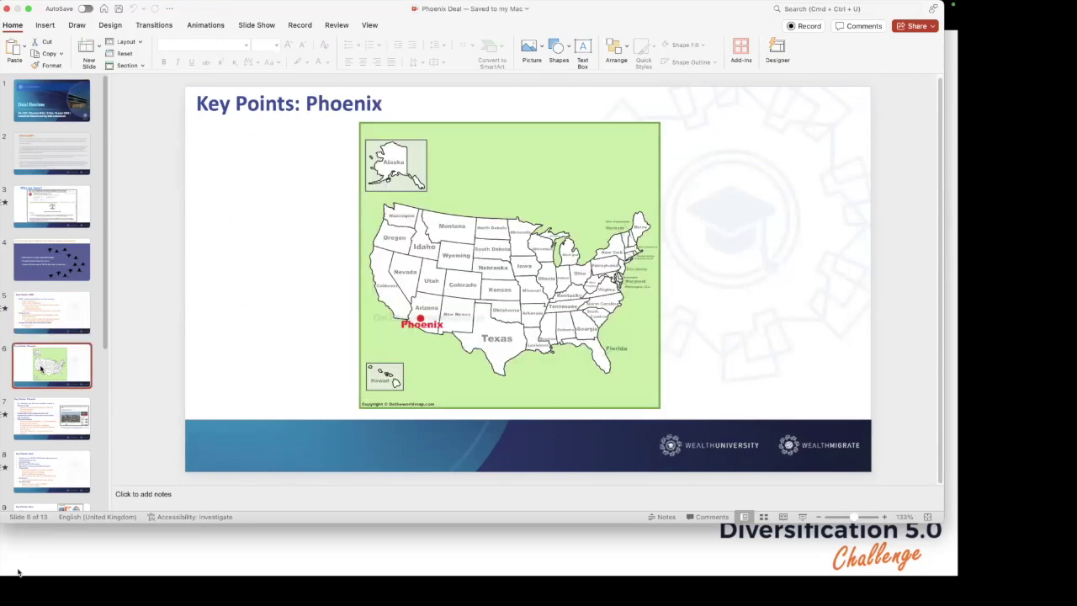